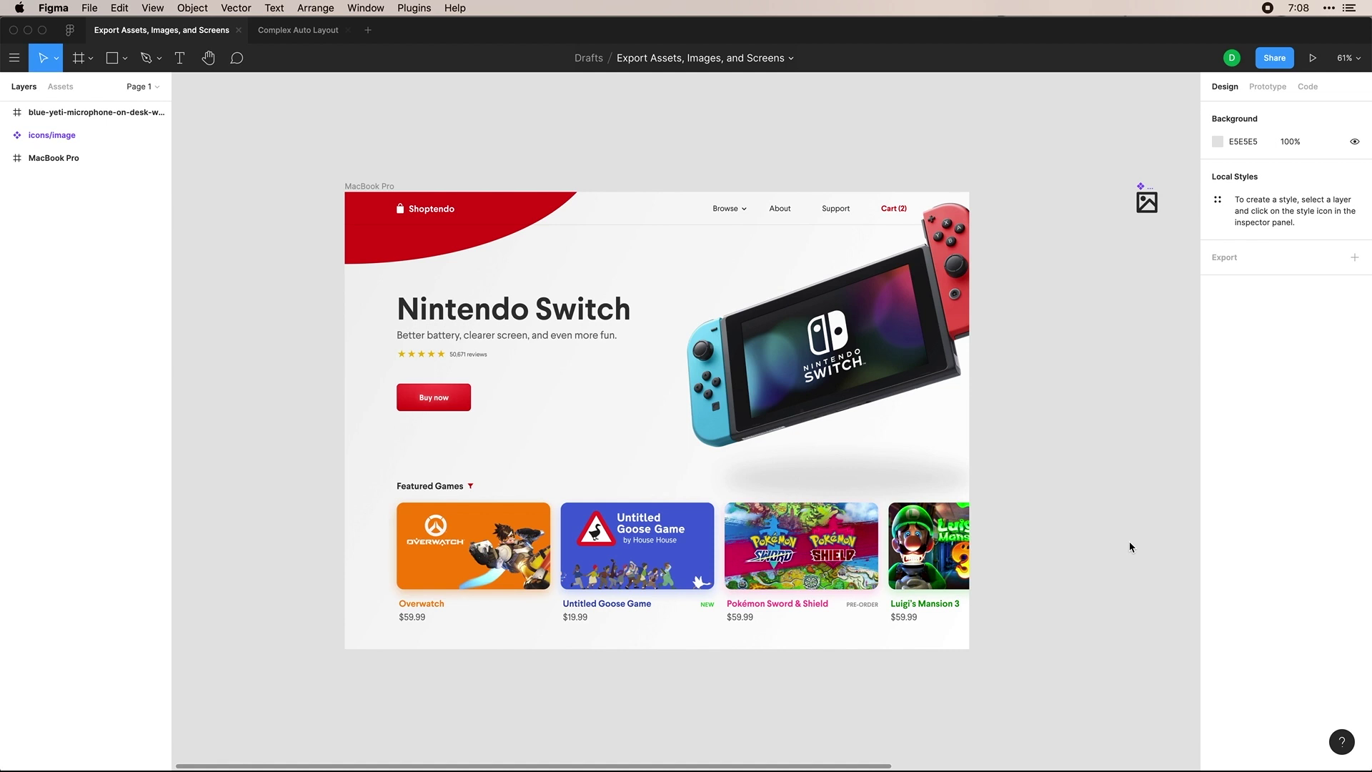
Step: Pan around the canvas and select the MacBook Pro frame
scroll(1130, 546, down, 5)
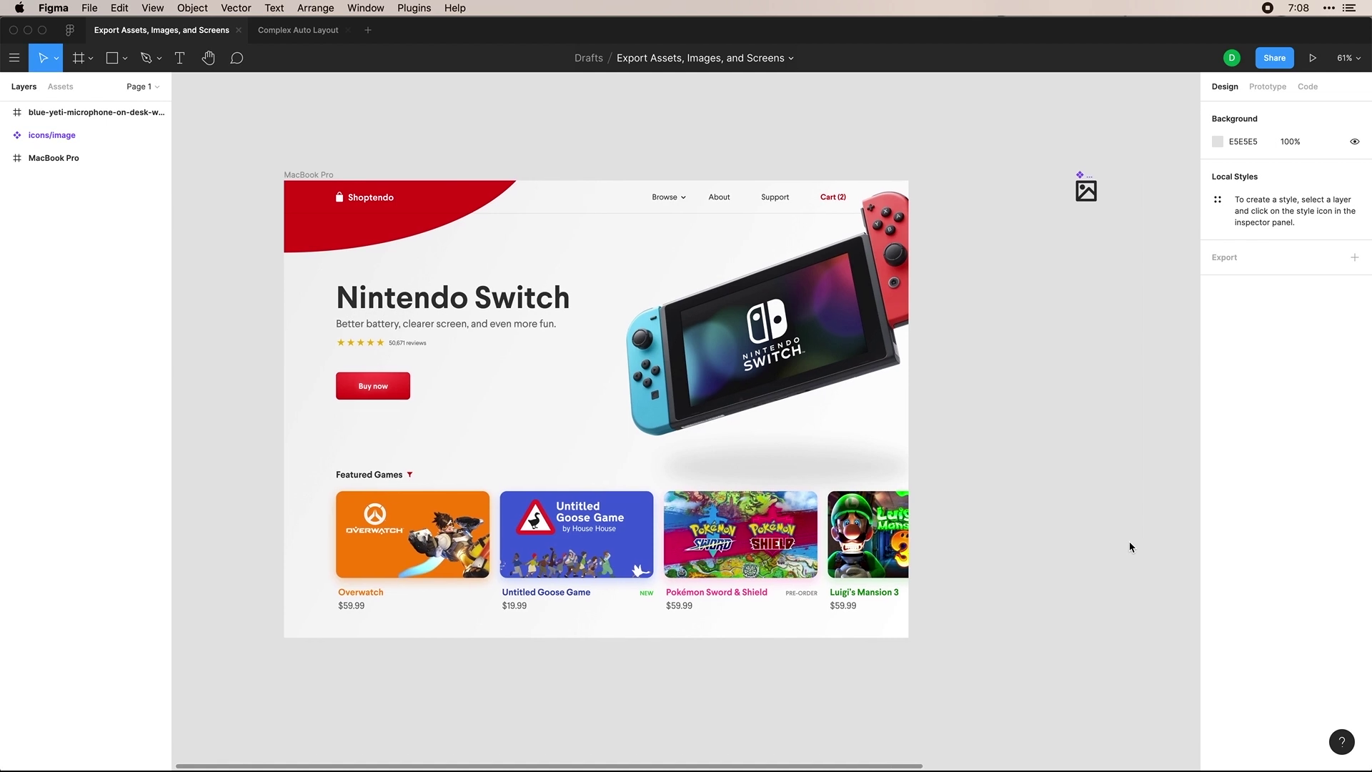
scroll(1131, 548, right, 6)
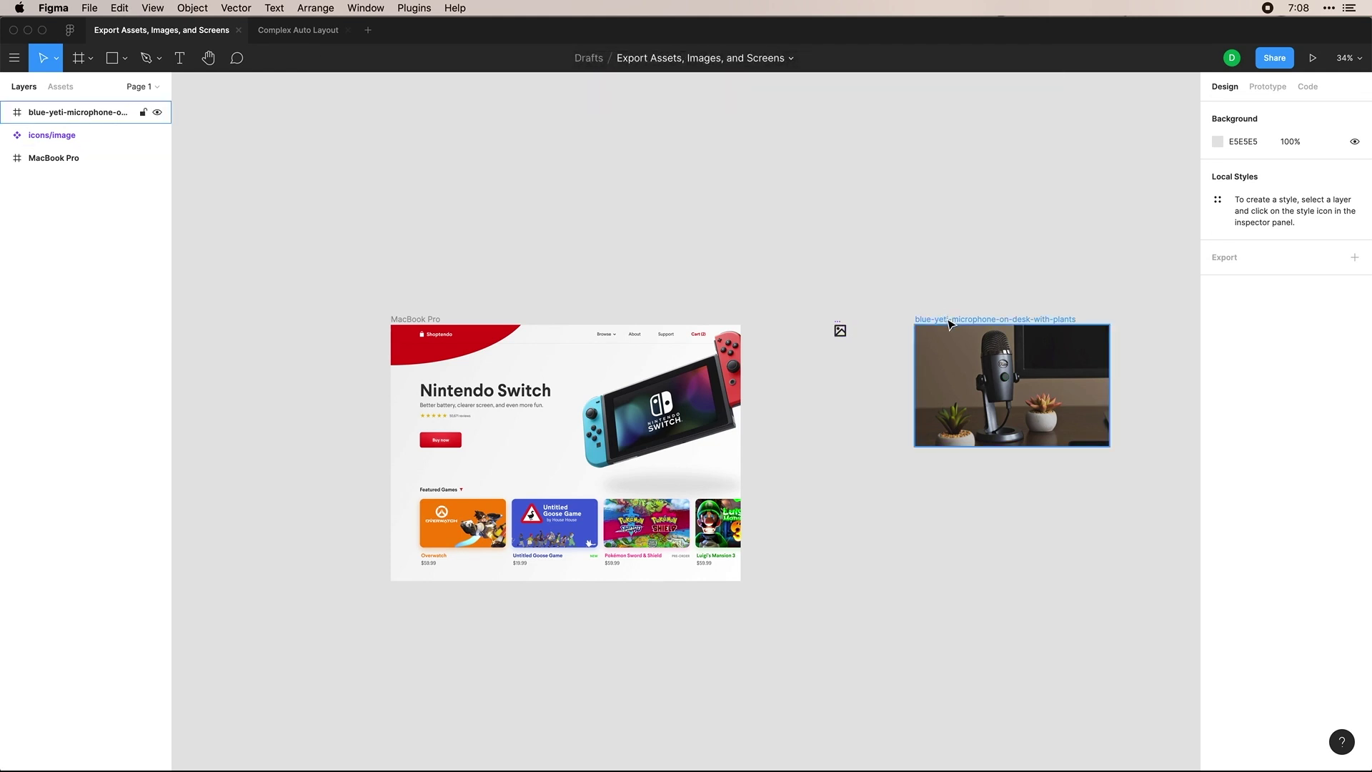
scroll(598, 312, up, 5)
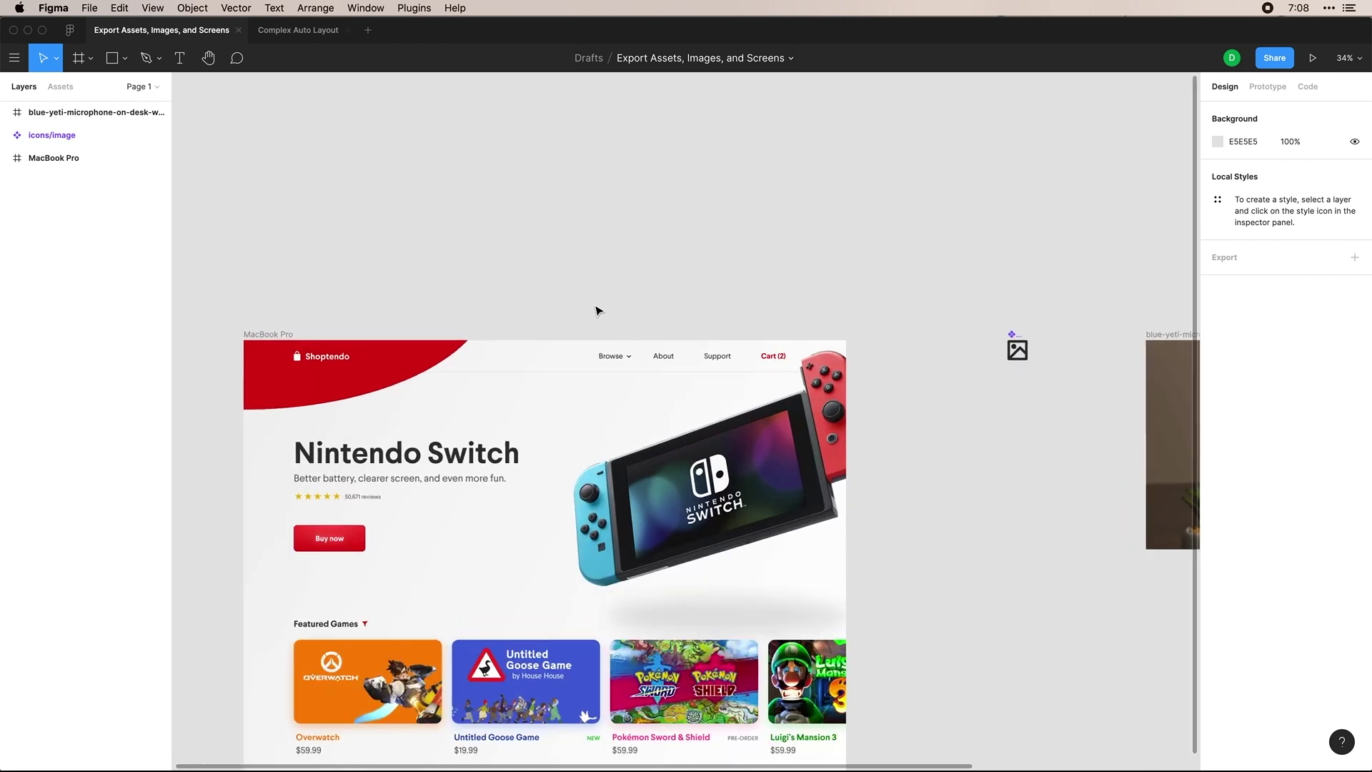
scroll(597, 310, up, 5)
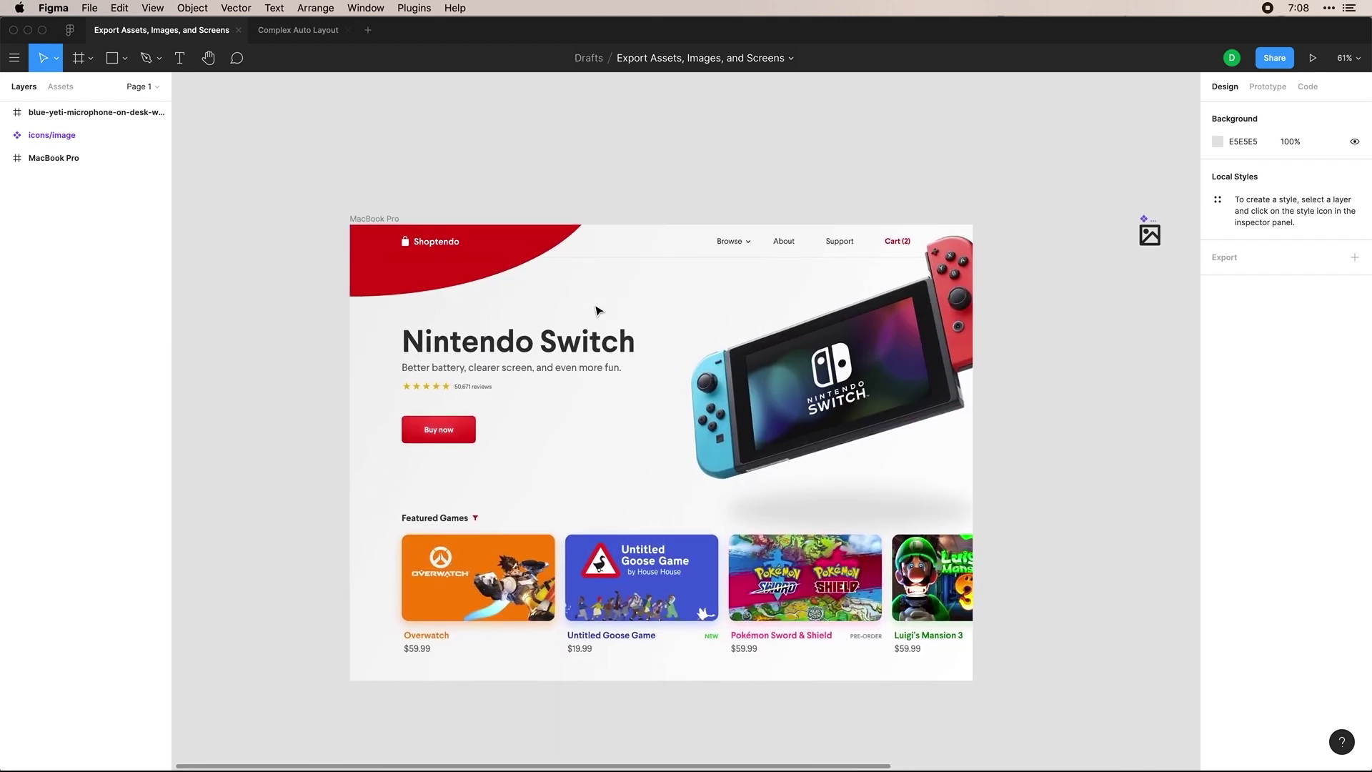
scroll(598, 310, left, 2)
scroll(600, 245, up, 2)
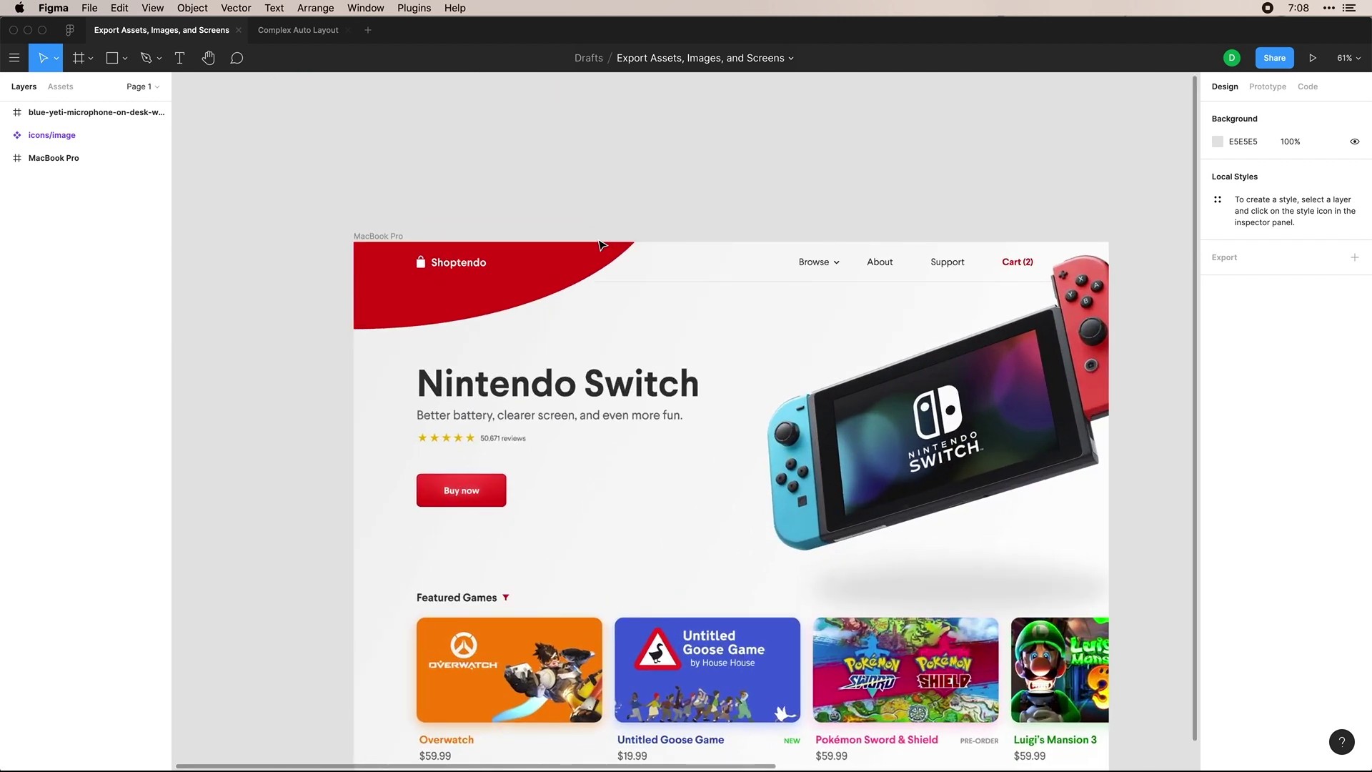
scroll(600, 246, down, 2)
scroll(601, 245, right, 1)
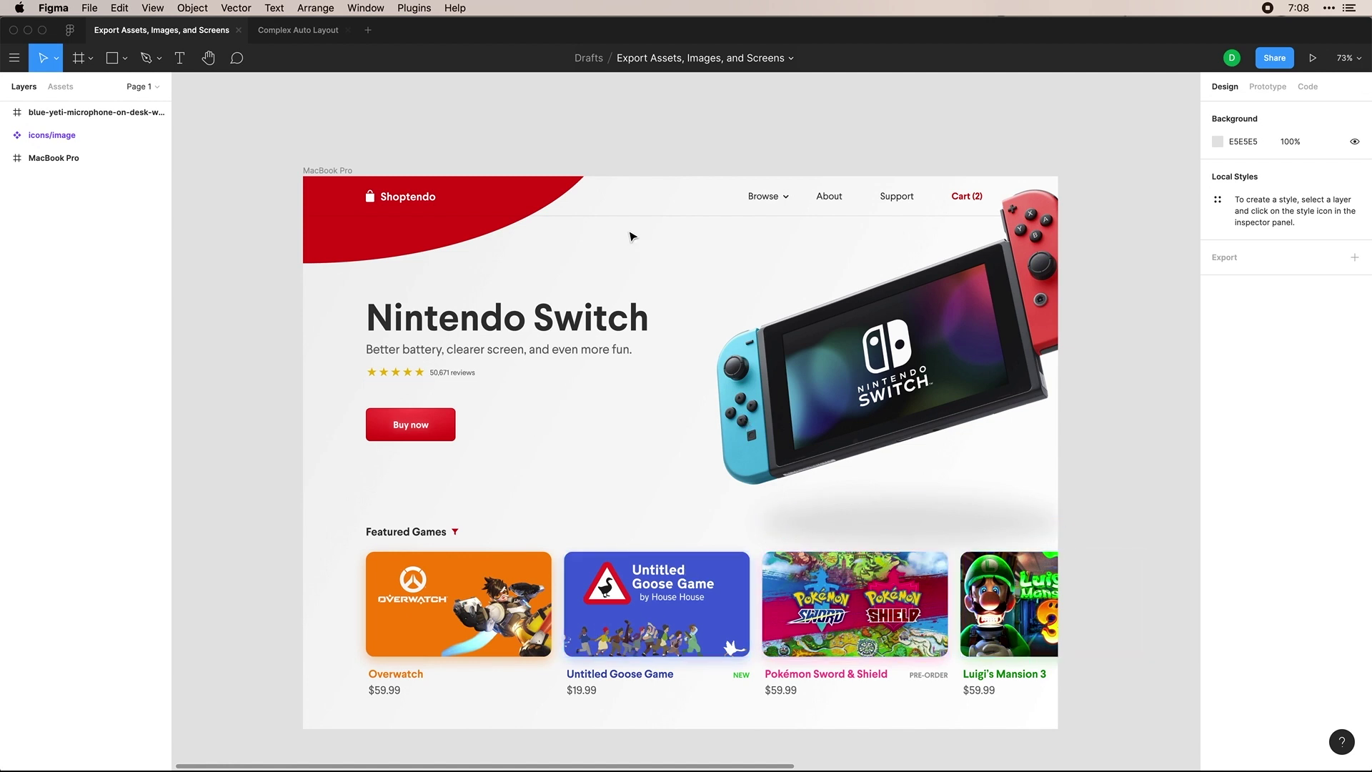
click(313, 170)
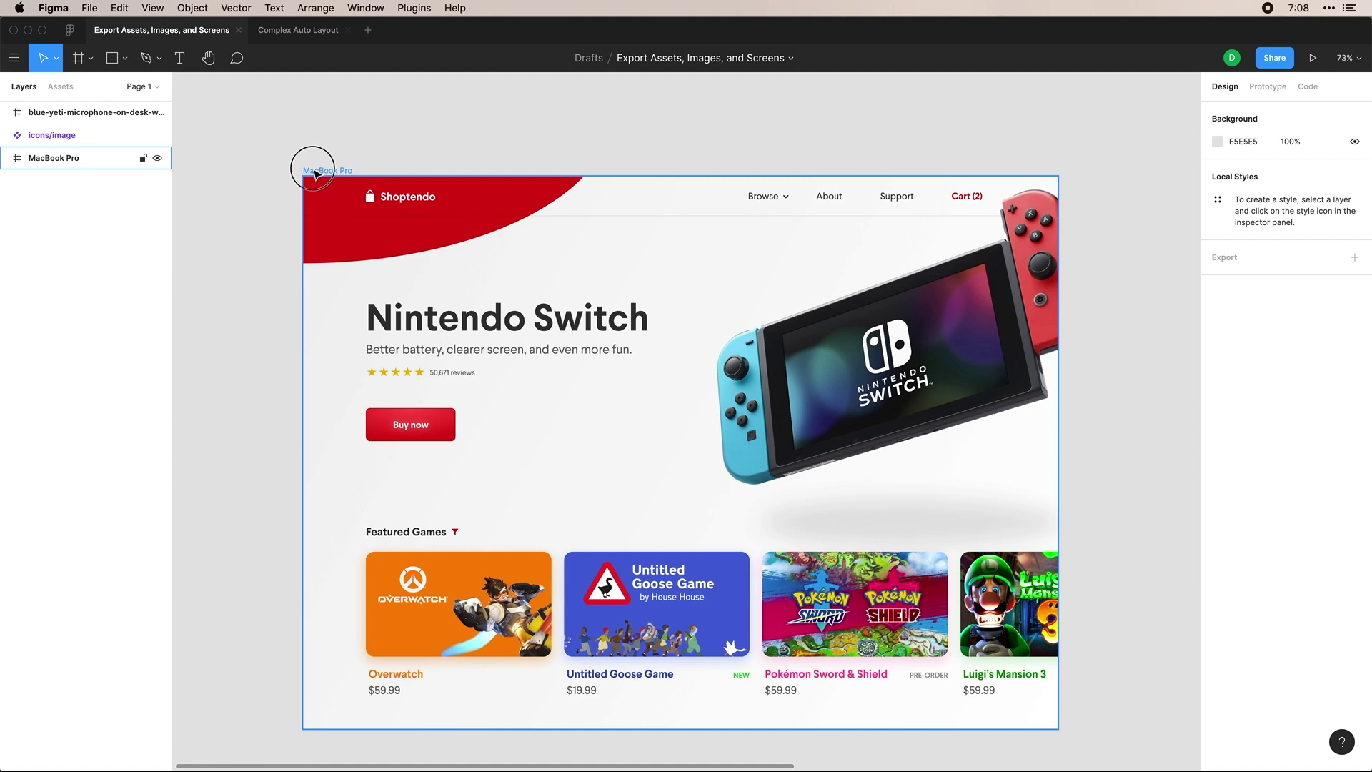
Step: Rename the frame to 'Shoptendo Concept' and give it a 1x PNG export setting
double_click(65, 157)
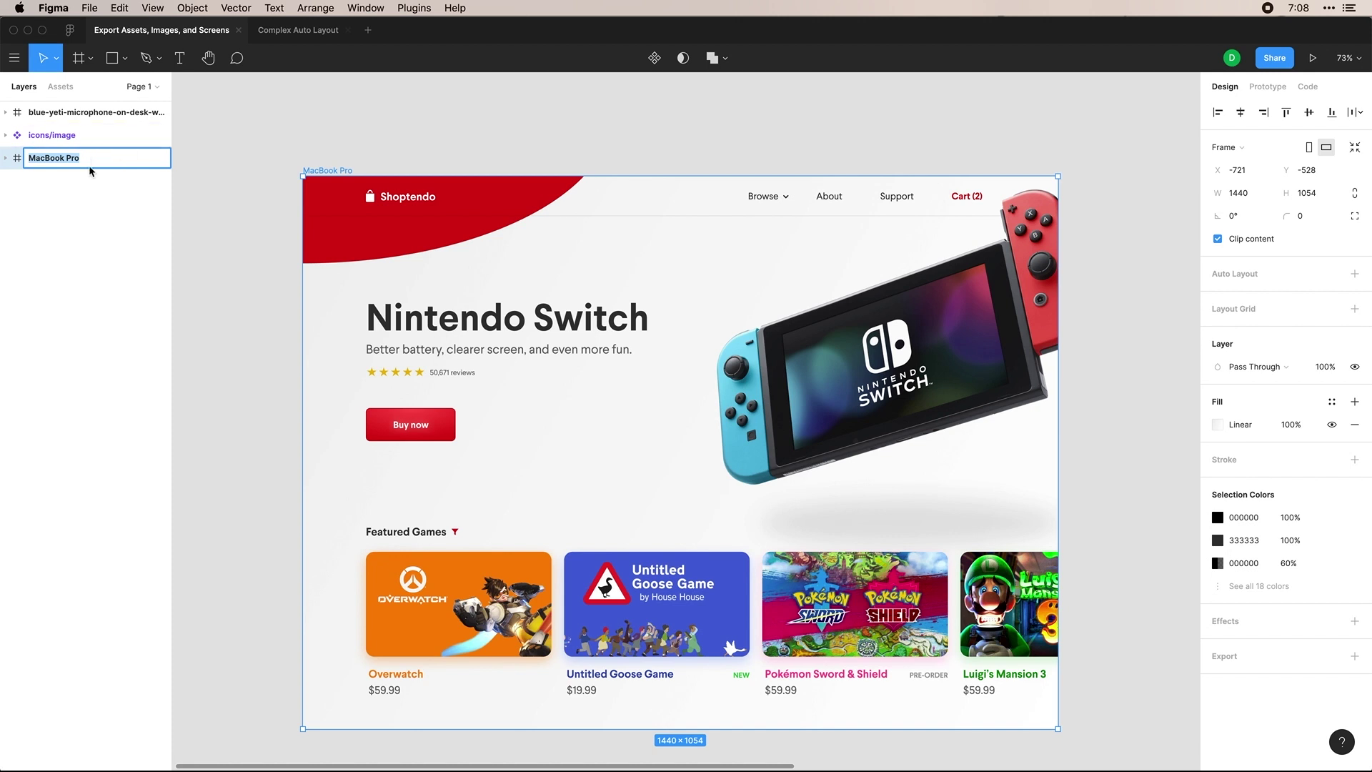
click(222, 149)
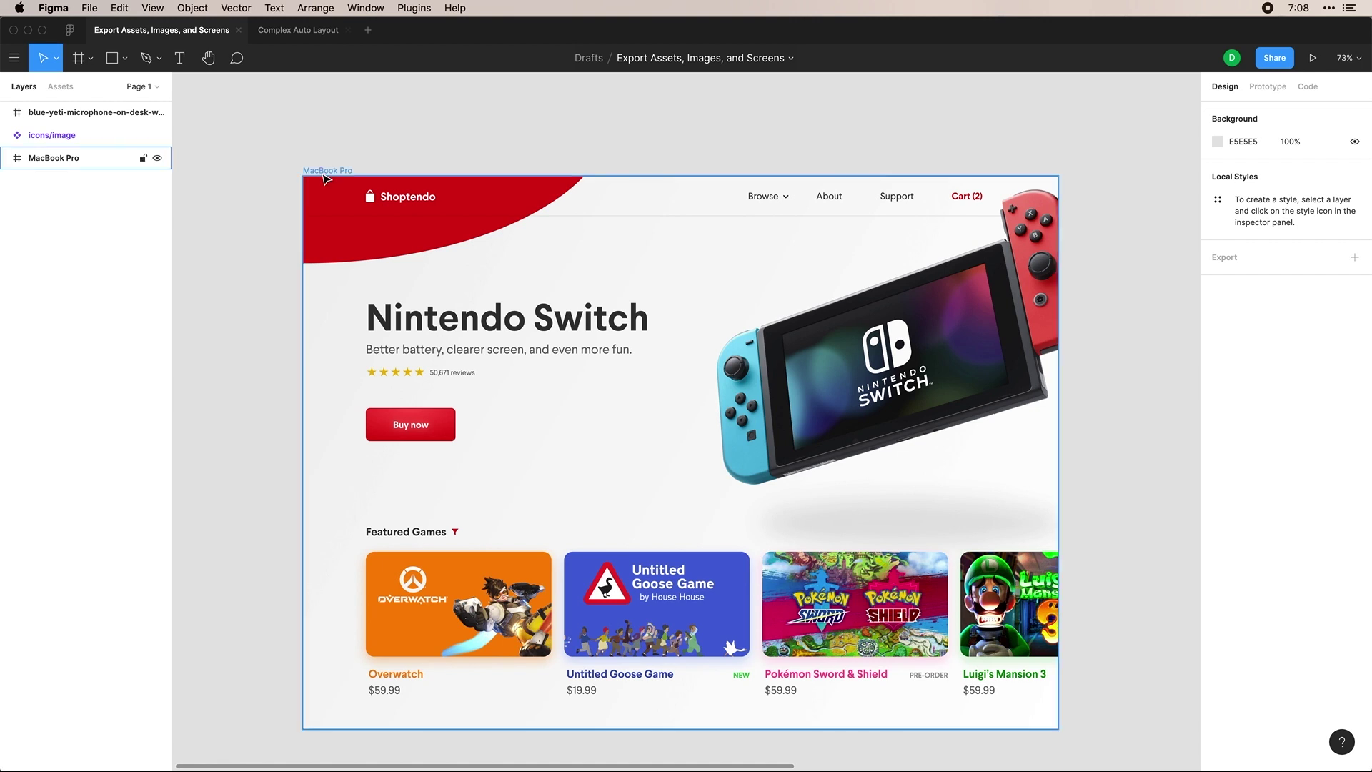
double_click(57, 159)
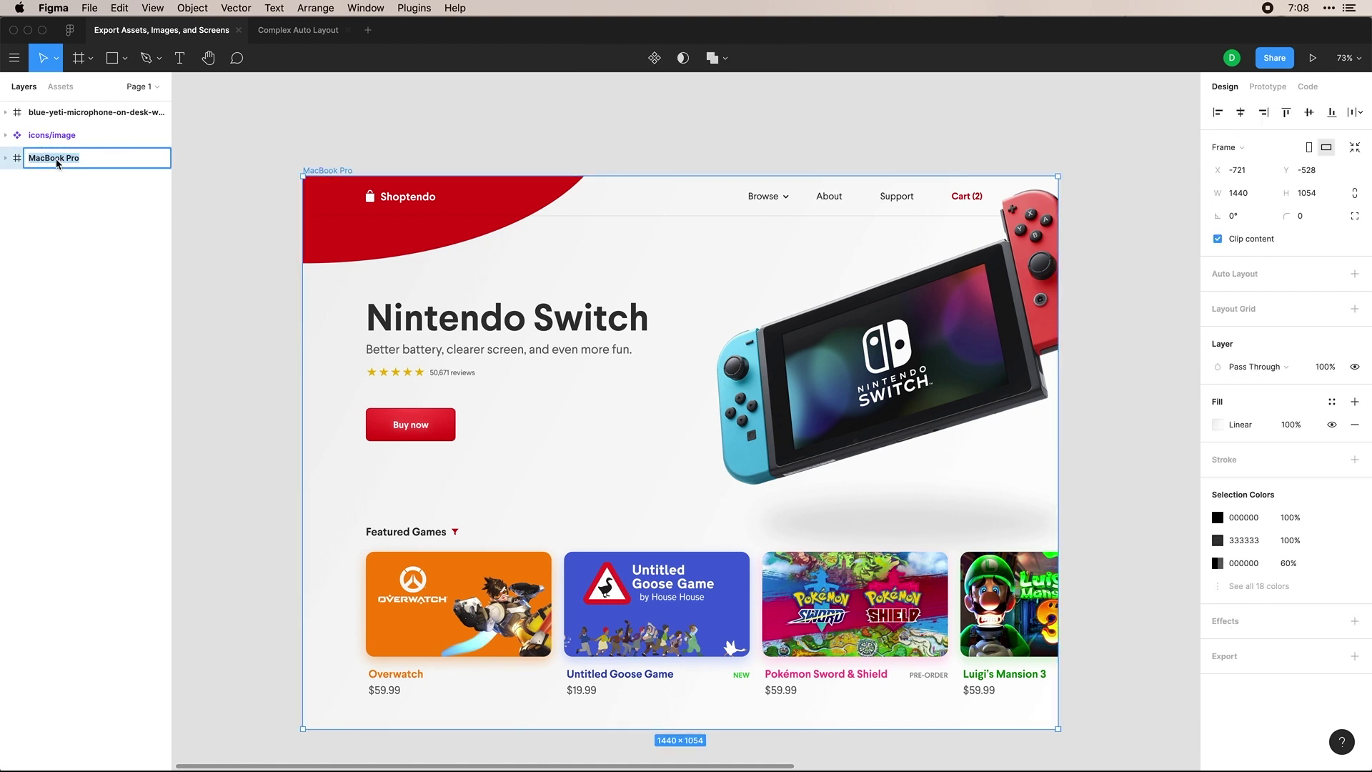
text(Shoptendo Concept)
key(Return)
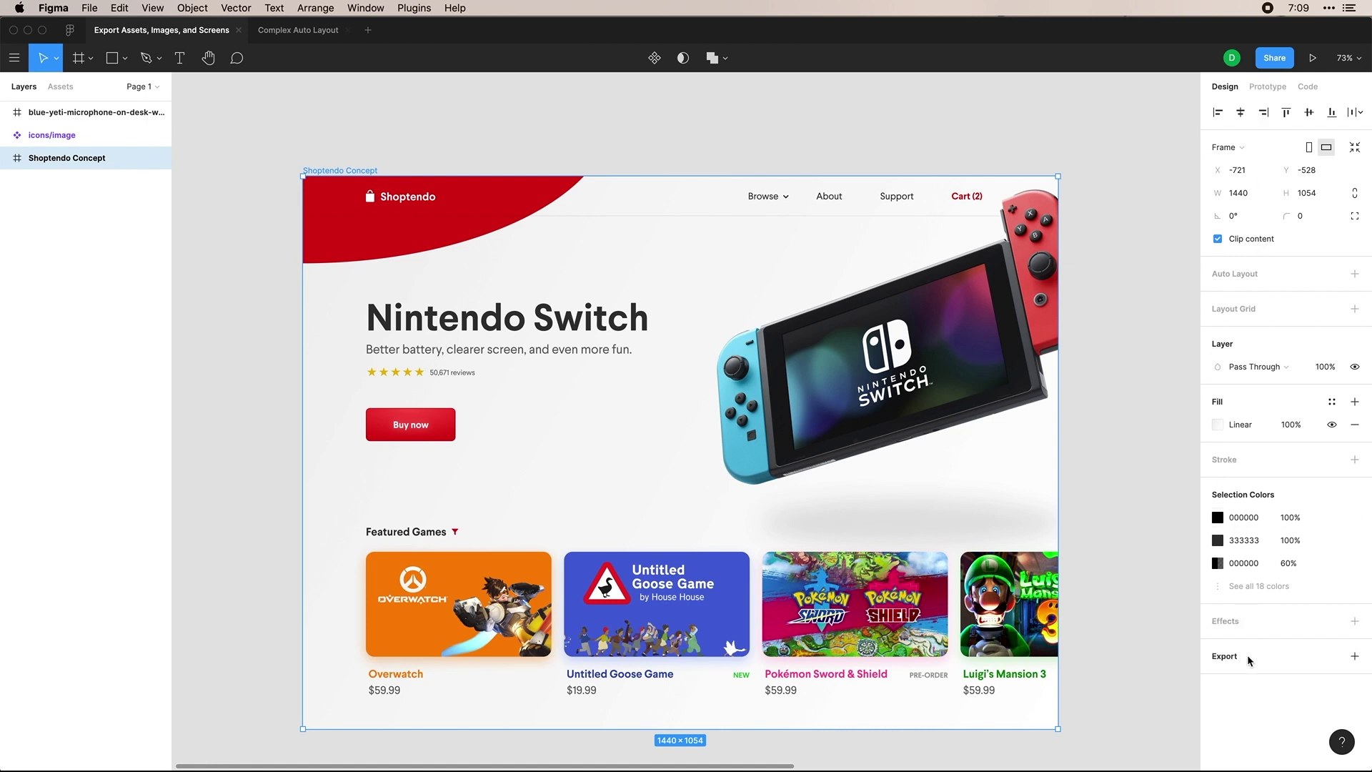
click(1356, 656)
Step: Show the export preview and set up PNG exports at 2x and 1x
scroll(1244, 620, down, 1)
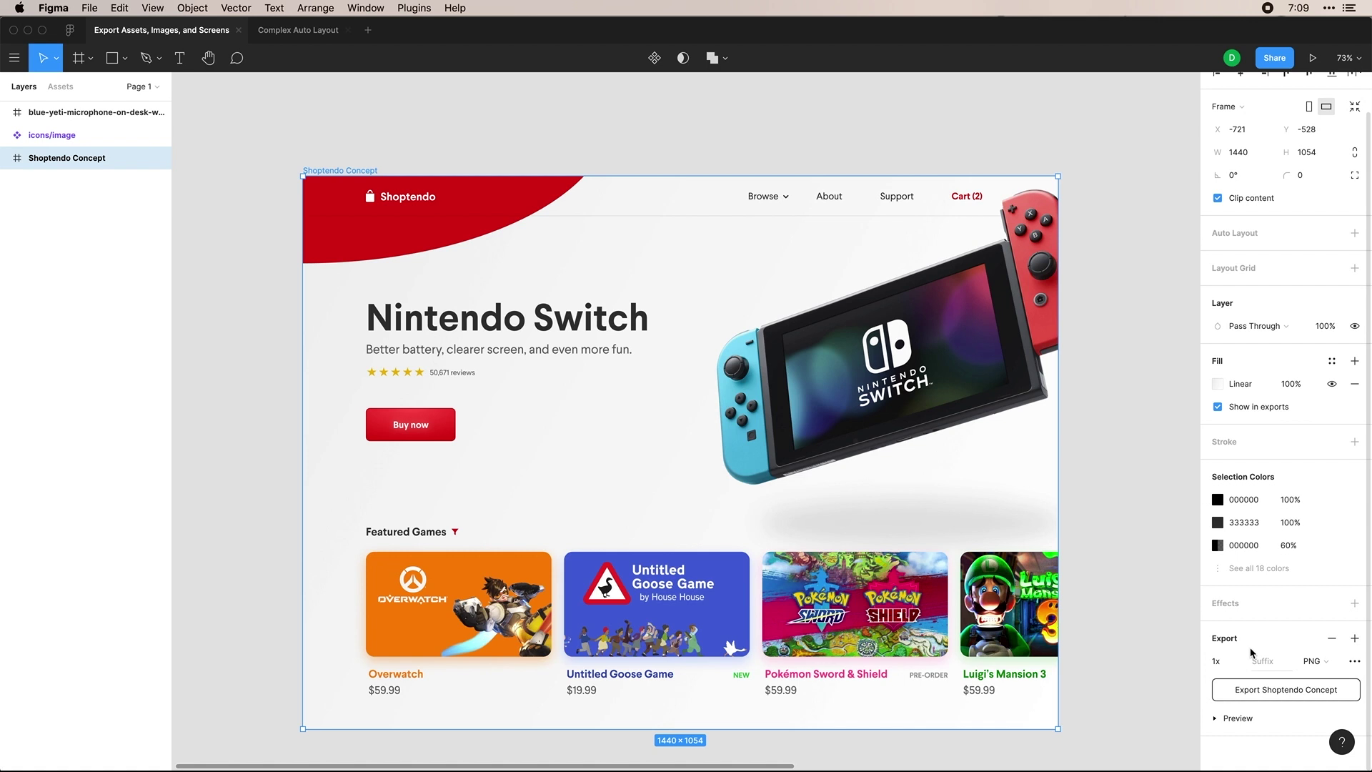
click(1216, 719)
scroll(1269, 647, down, 3)
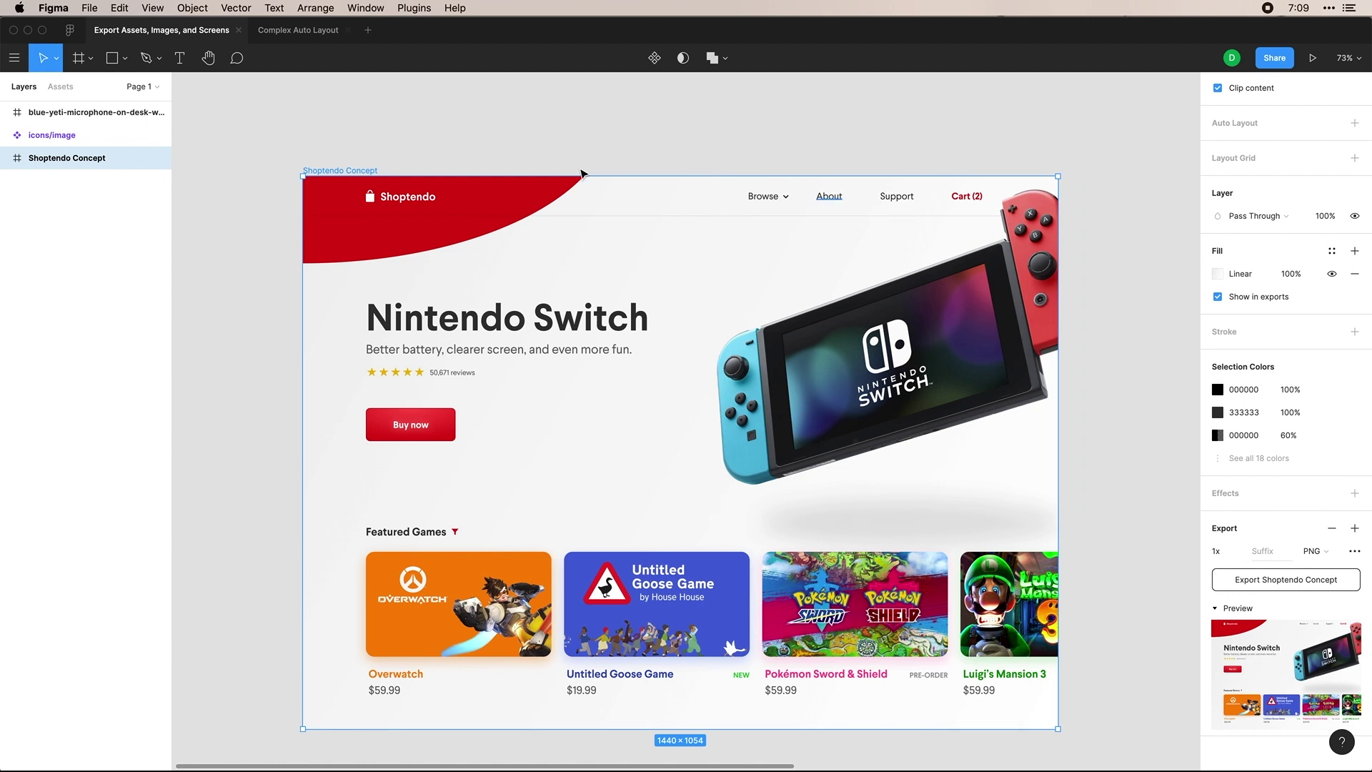
click(1354, 529)
click(1354, 529)
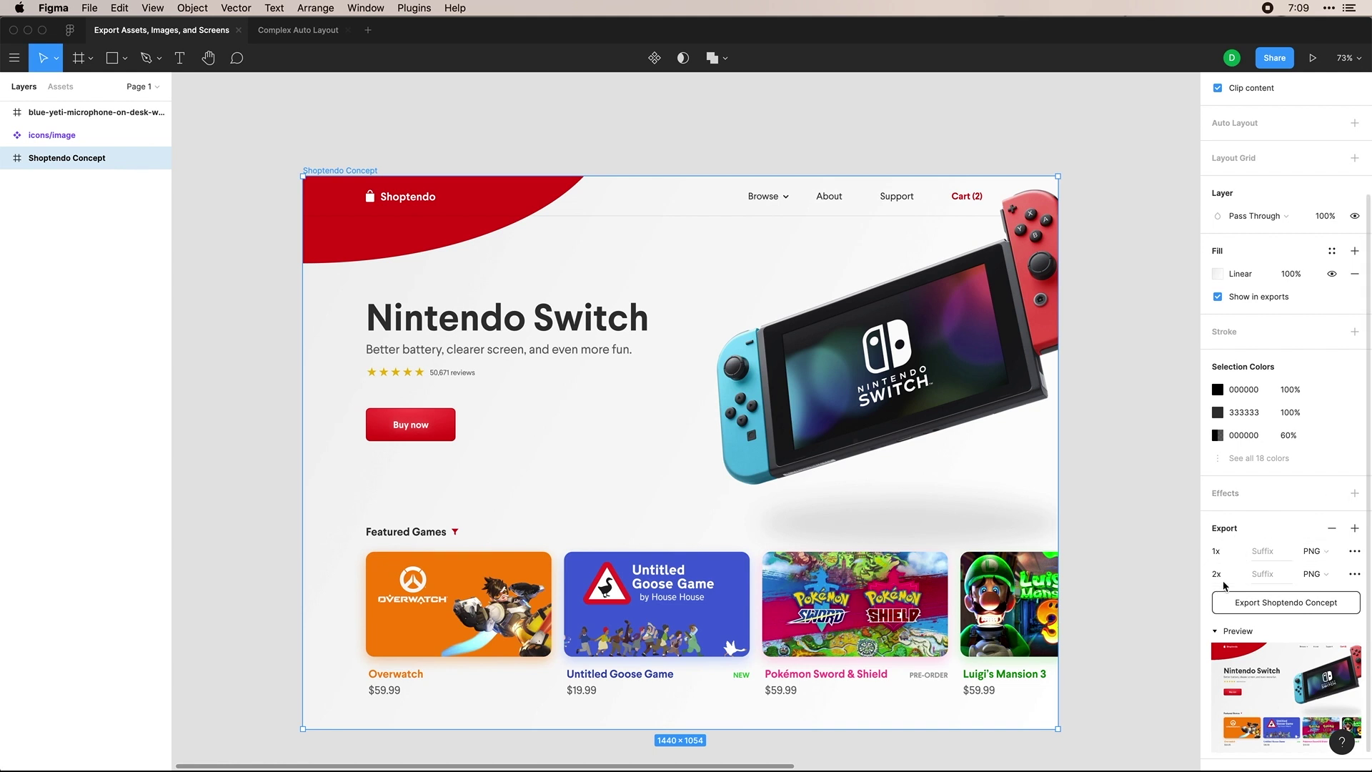
click(1277, 551)
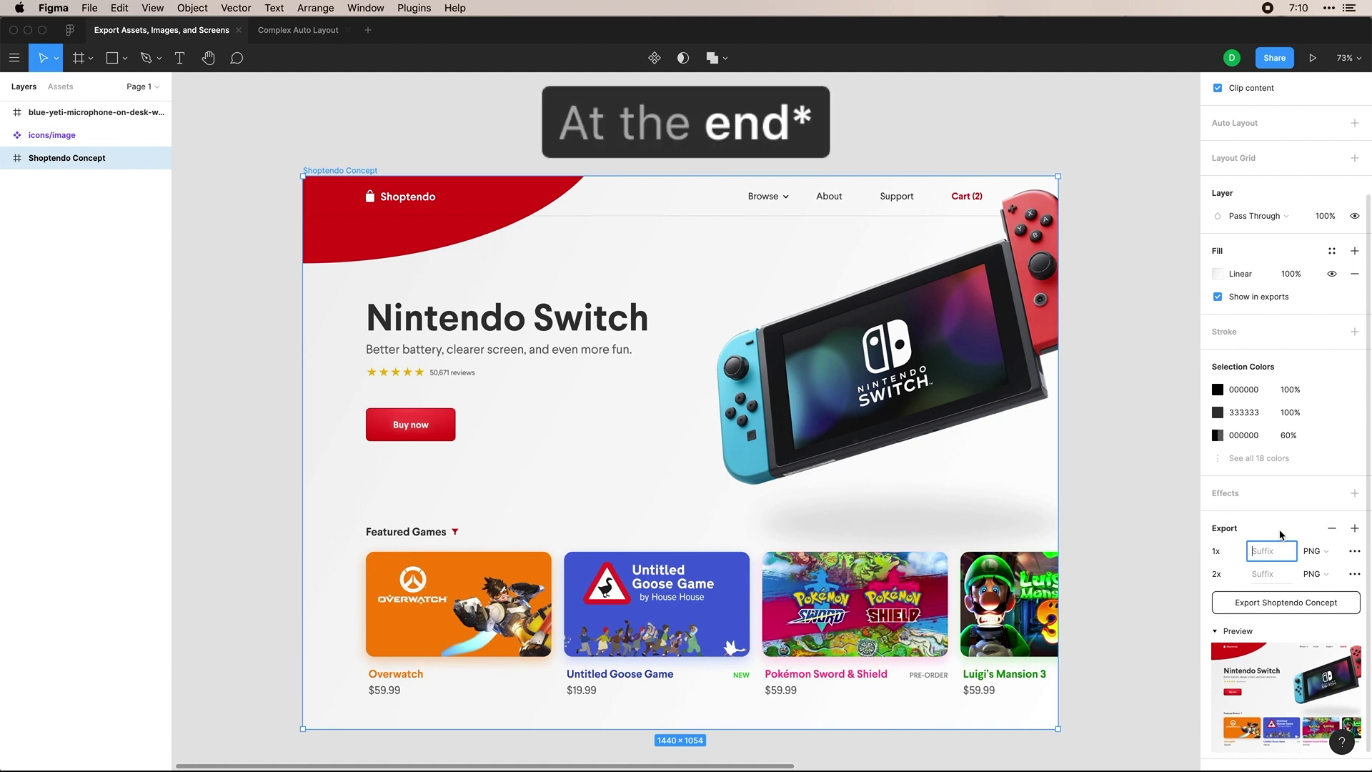
text(1)
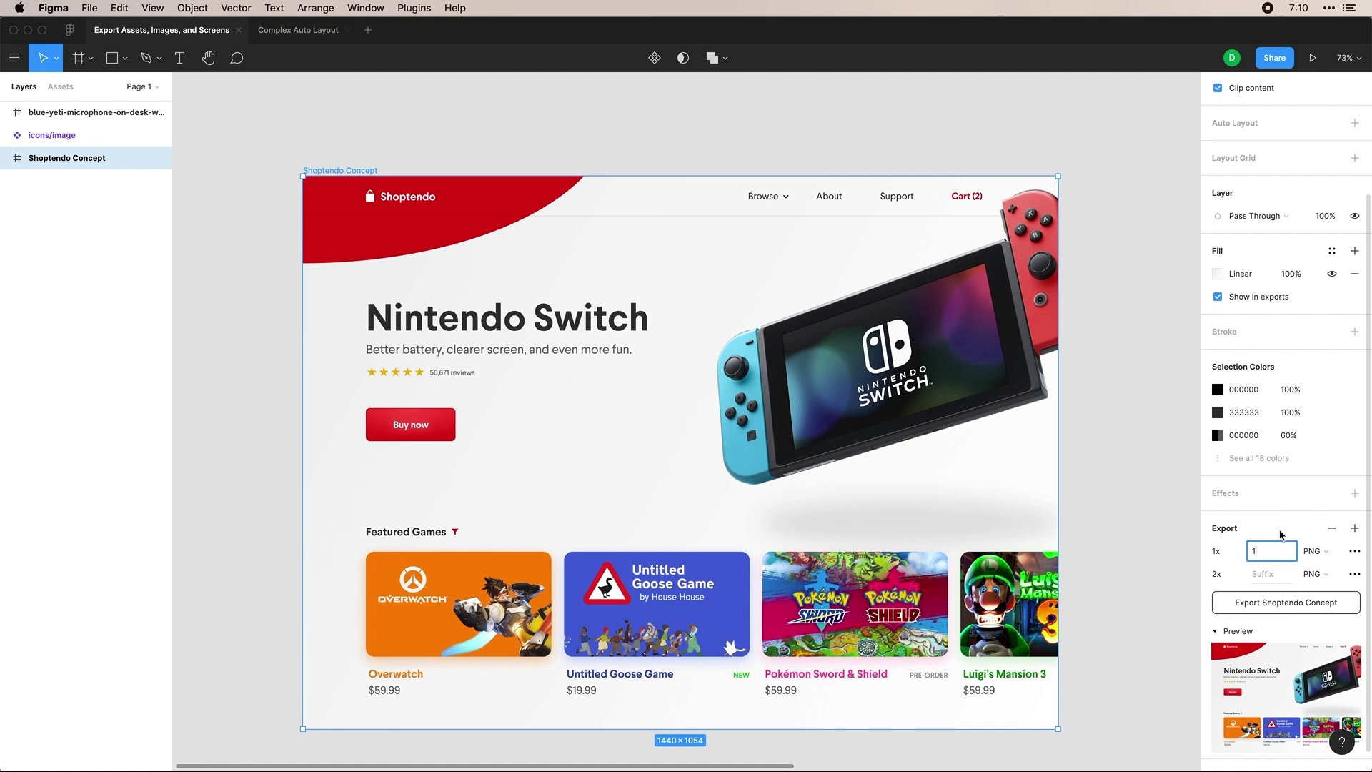
key(BackSpace)
text(@1x)
click(1268, 575)
text(@2x)
key(Return)
click(1261, 606)
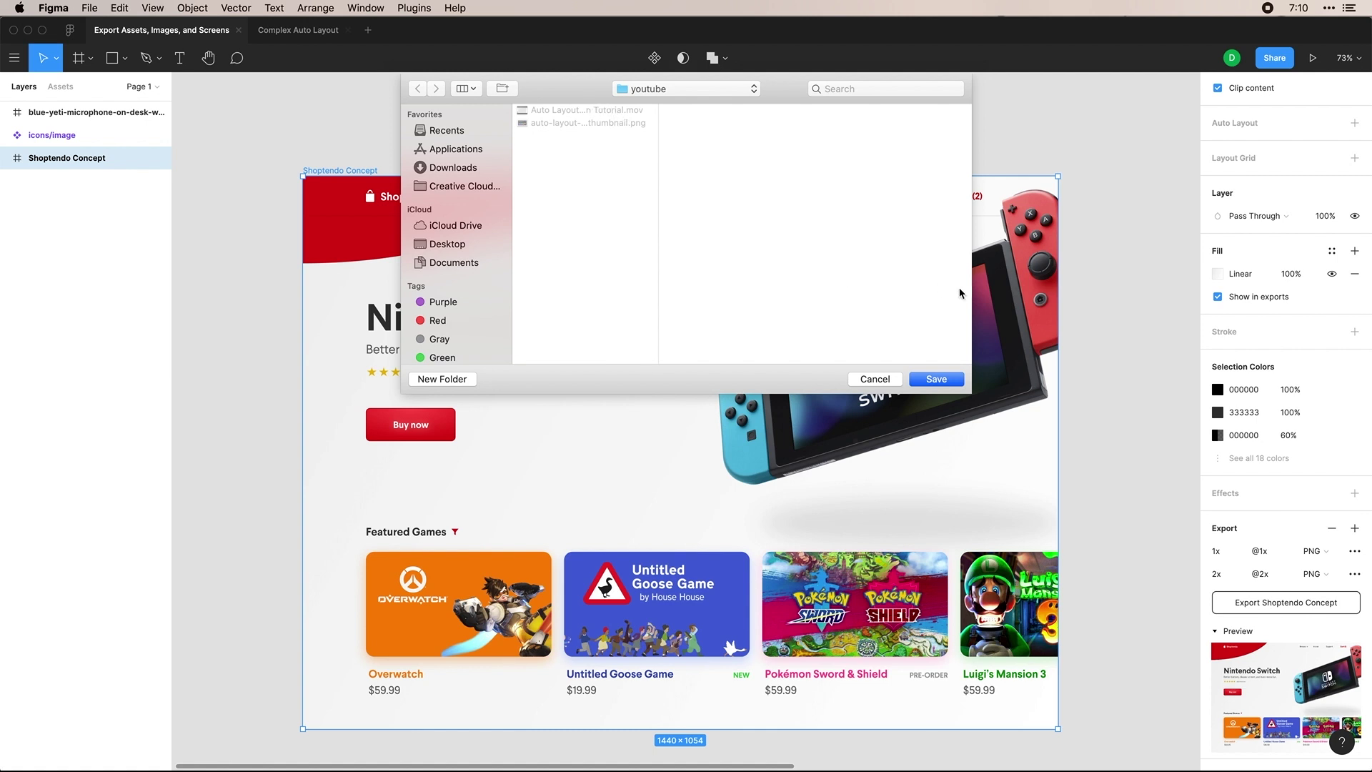
click(945, 380)
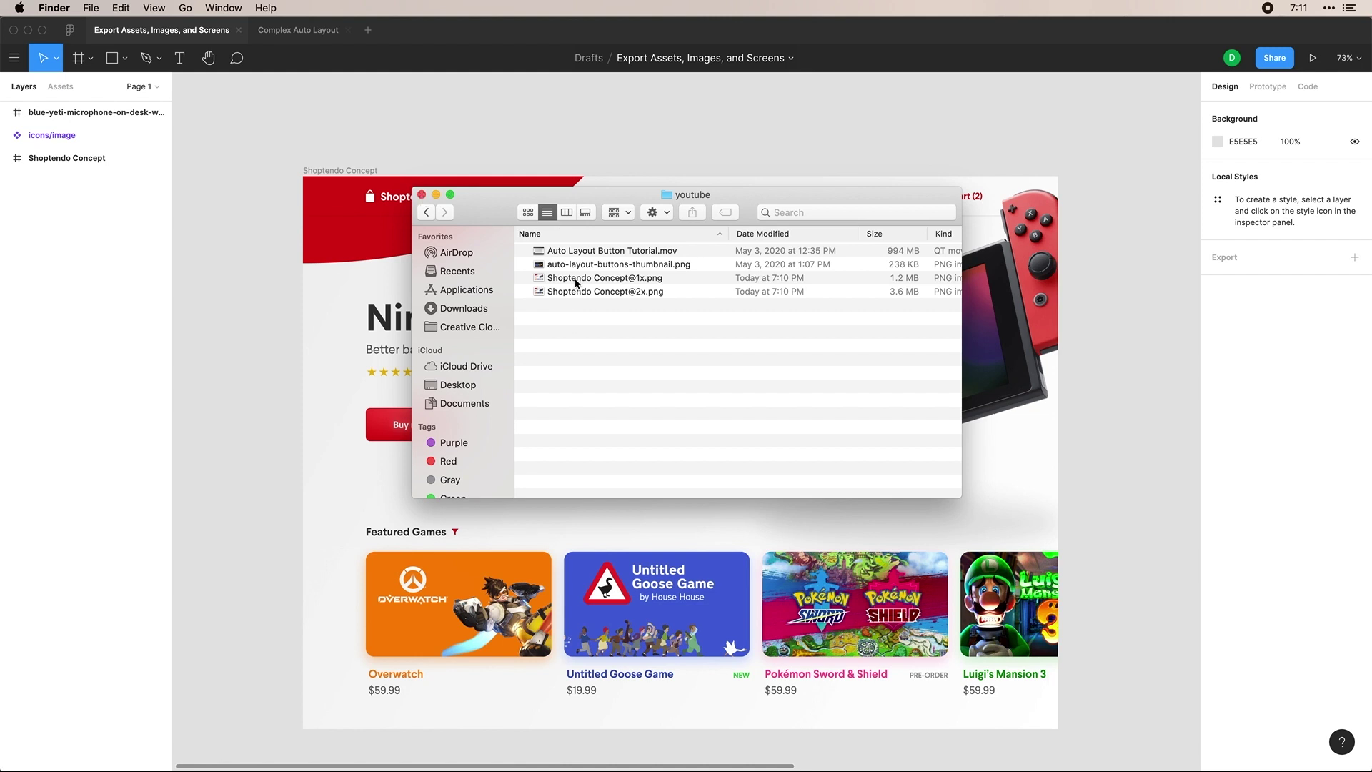
click(599, 282)
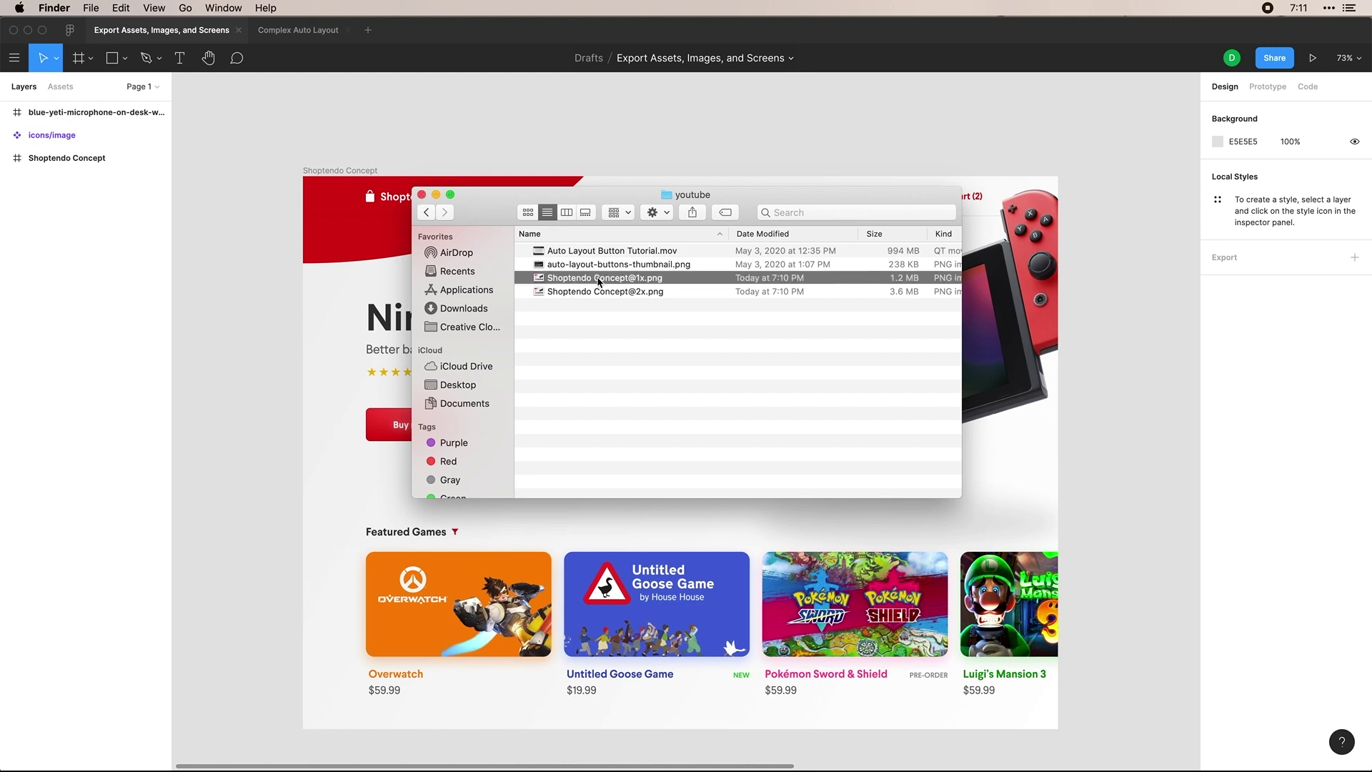
drag(599, 281, 564, 232)
Step: Return to Figma and pan the canvas to the 48×48 icons/image component
click(491, 134)
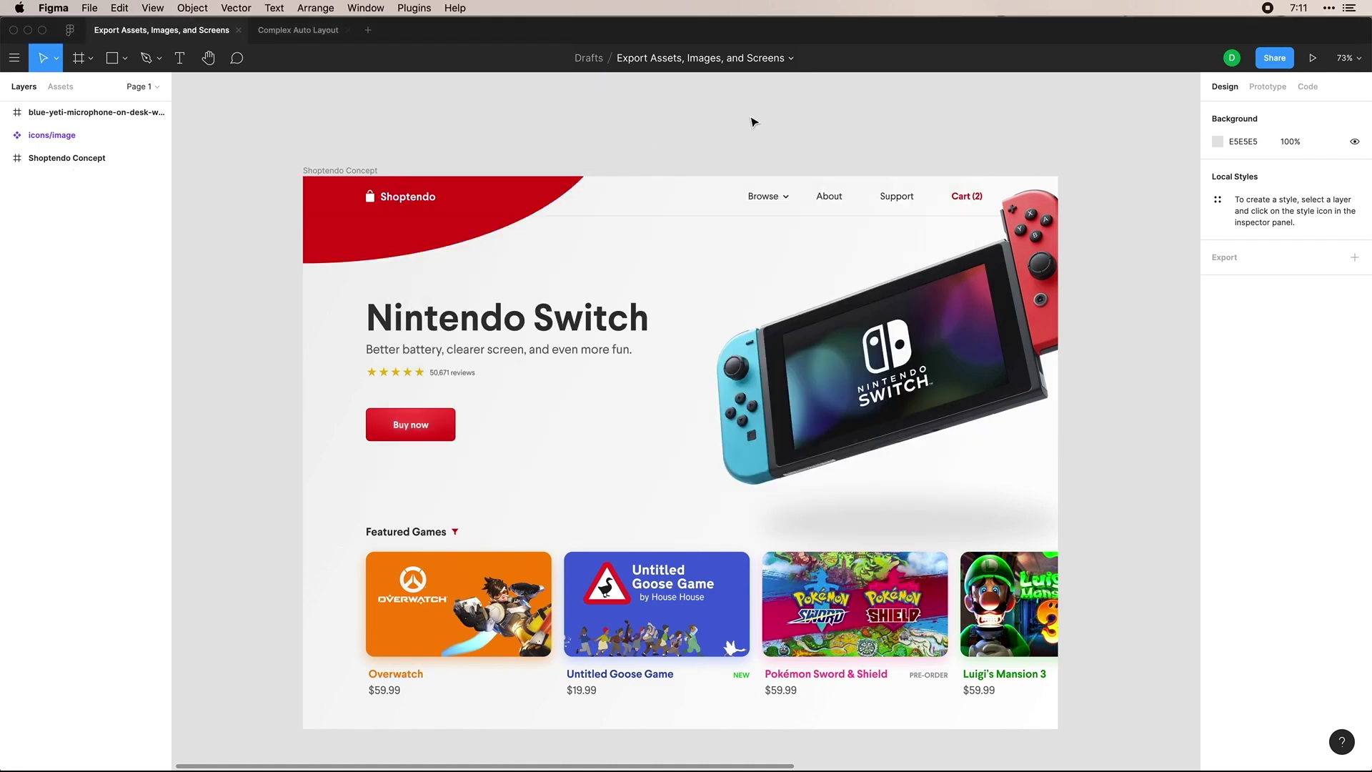
scroll(754, 127, right, 10)
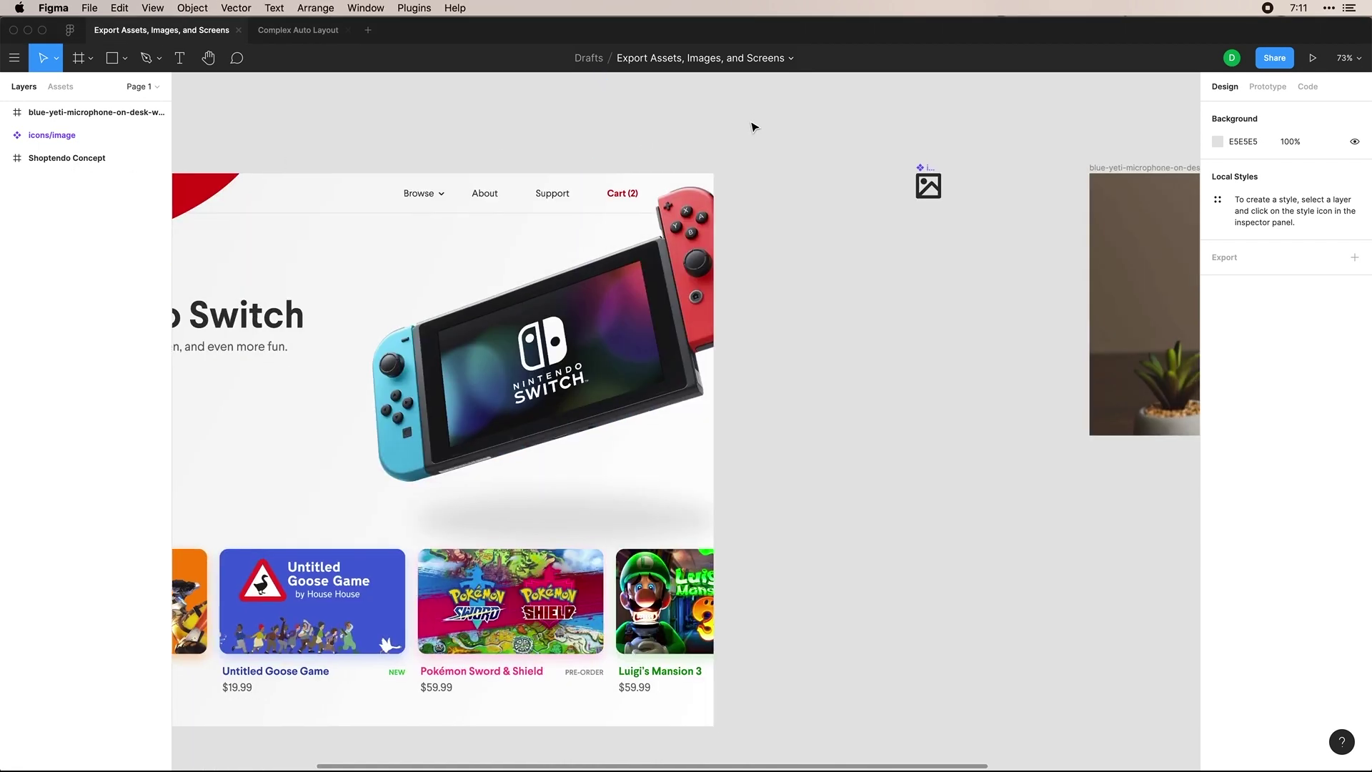
scroll(704, 179, up, 5)
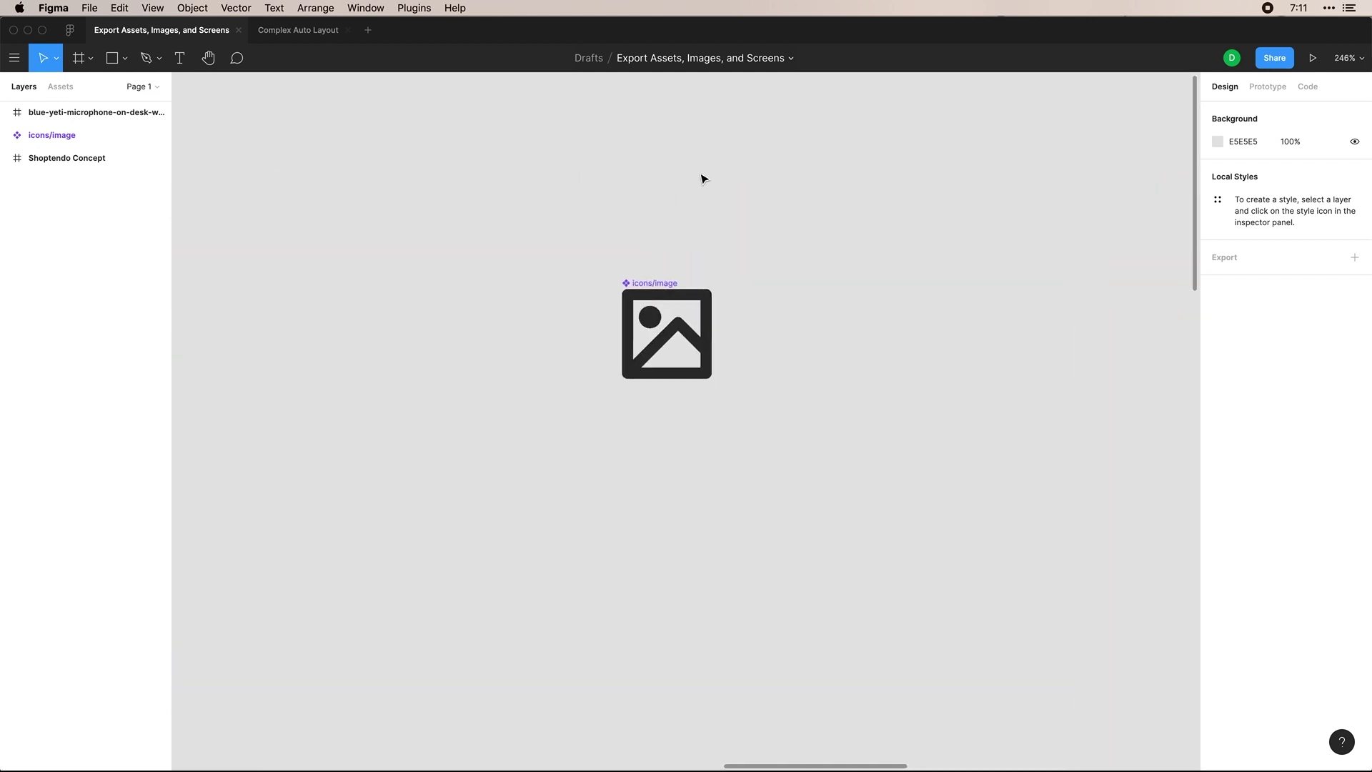
click(629, 282)
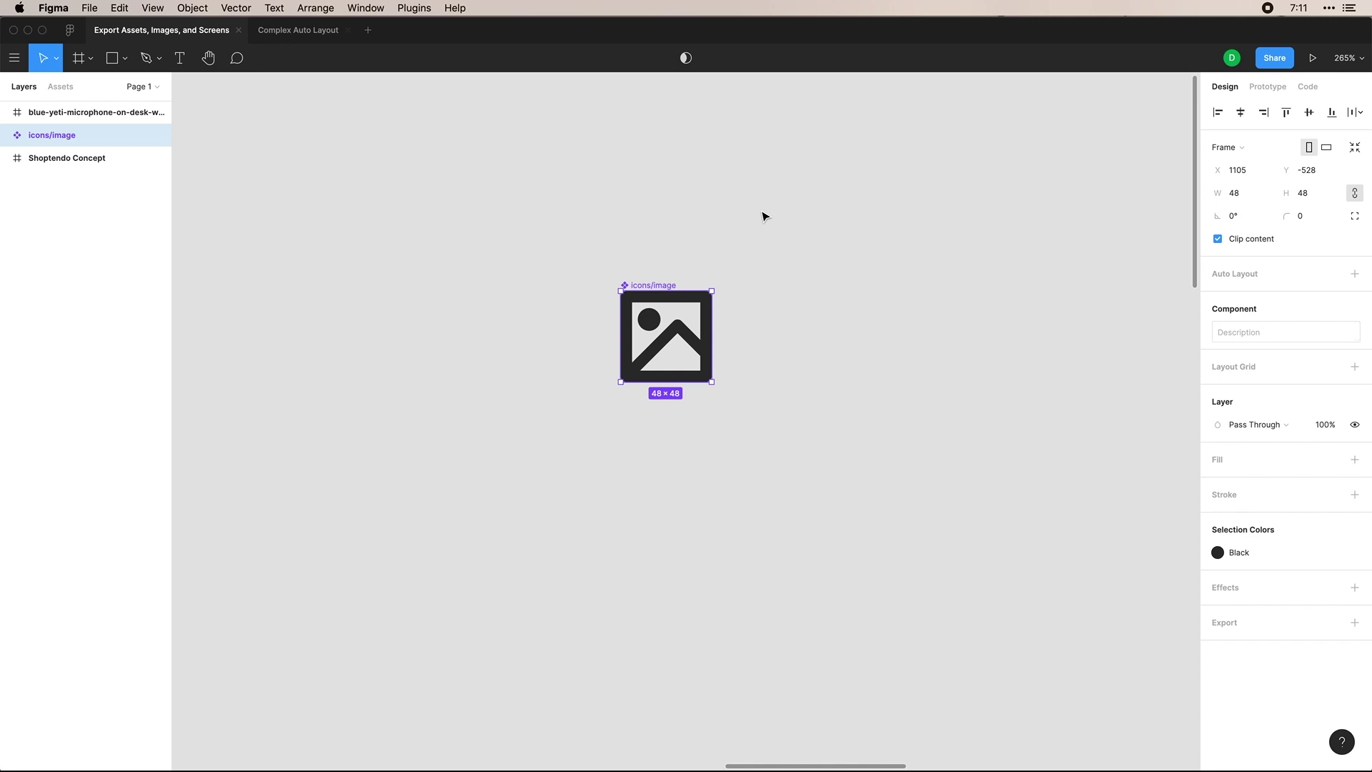
click(679, 215)
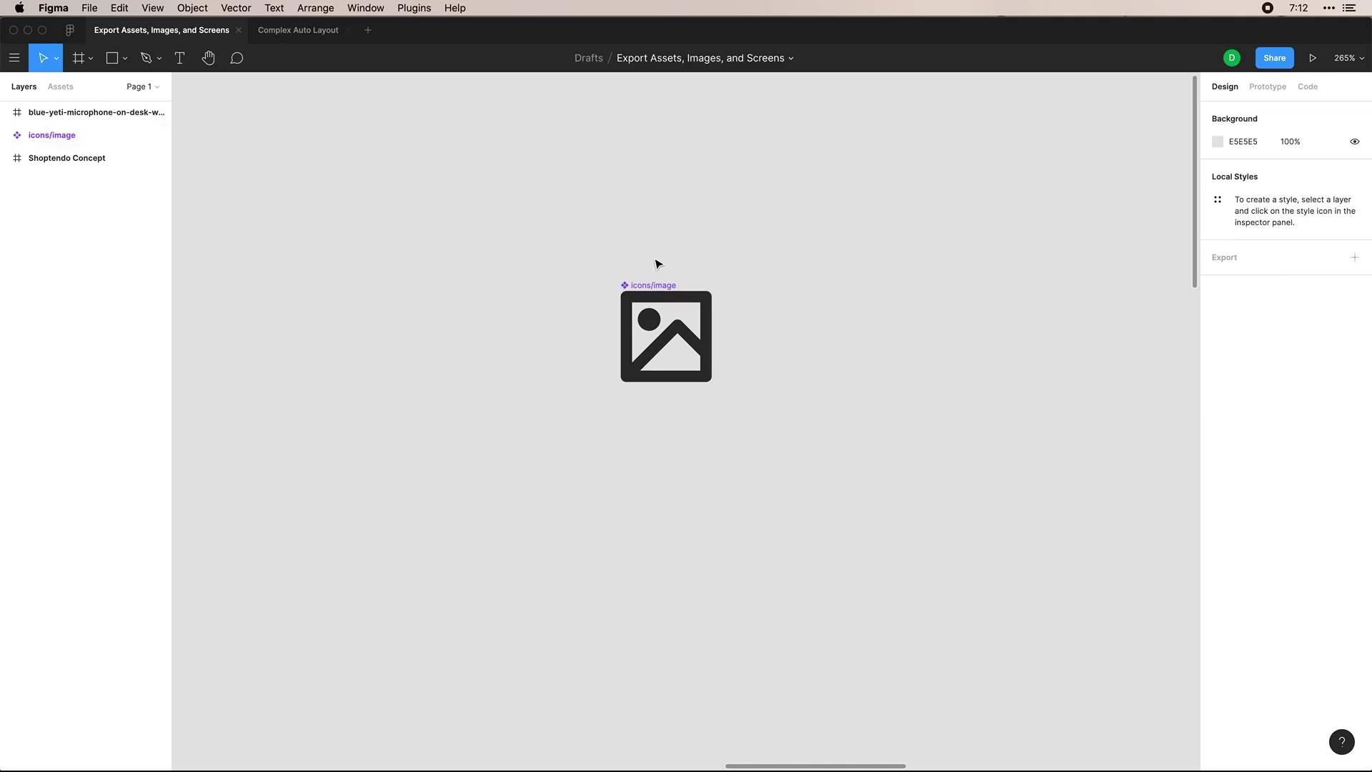
Step: Select the 48×48 icons/image component on the canvas
click(630, 285)
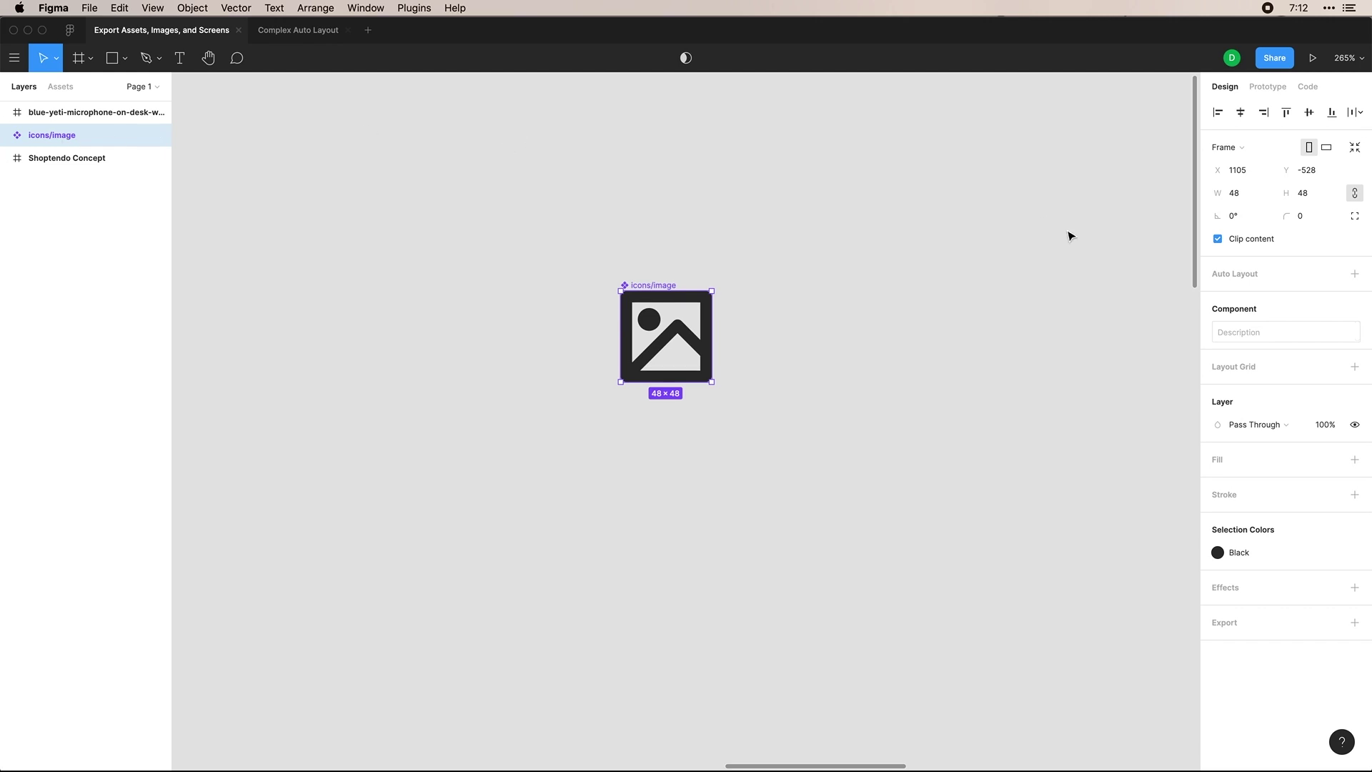
Step: Add an SVG export setting to the icons/image component
click(1355, 623)
scroll(1358, 626, down, 3)
click(1315, 511)
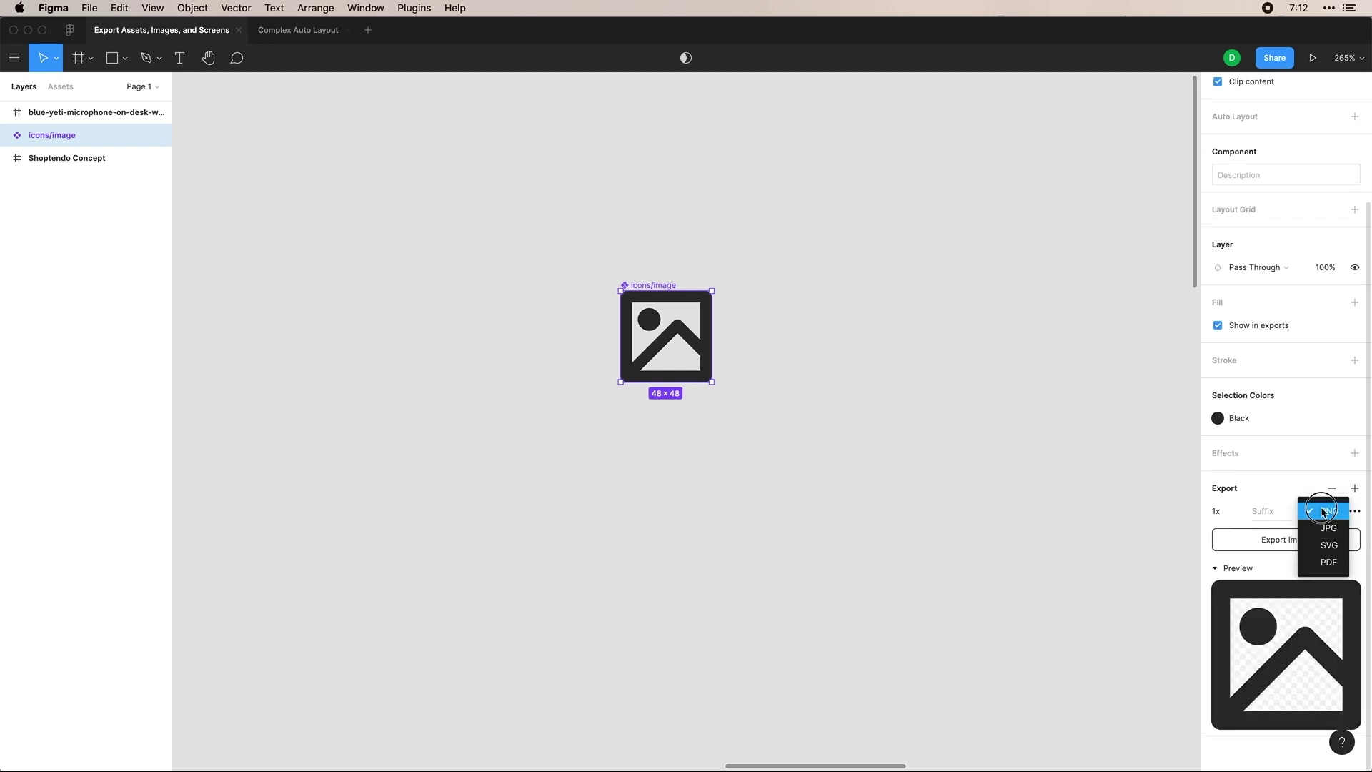
click(1322, 546)
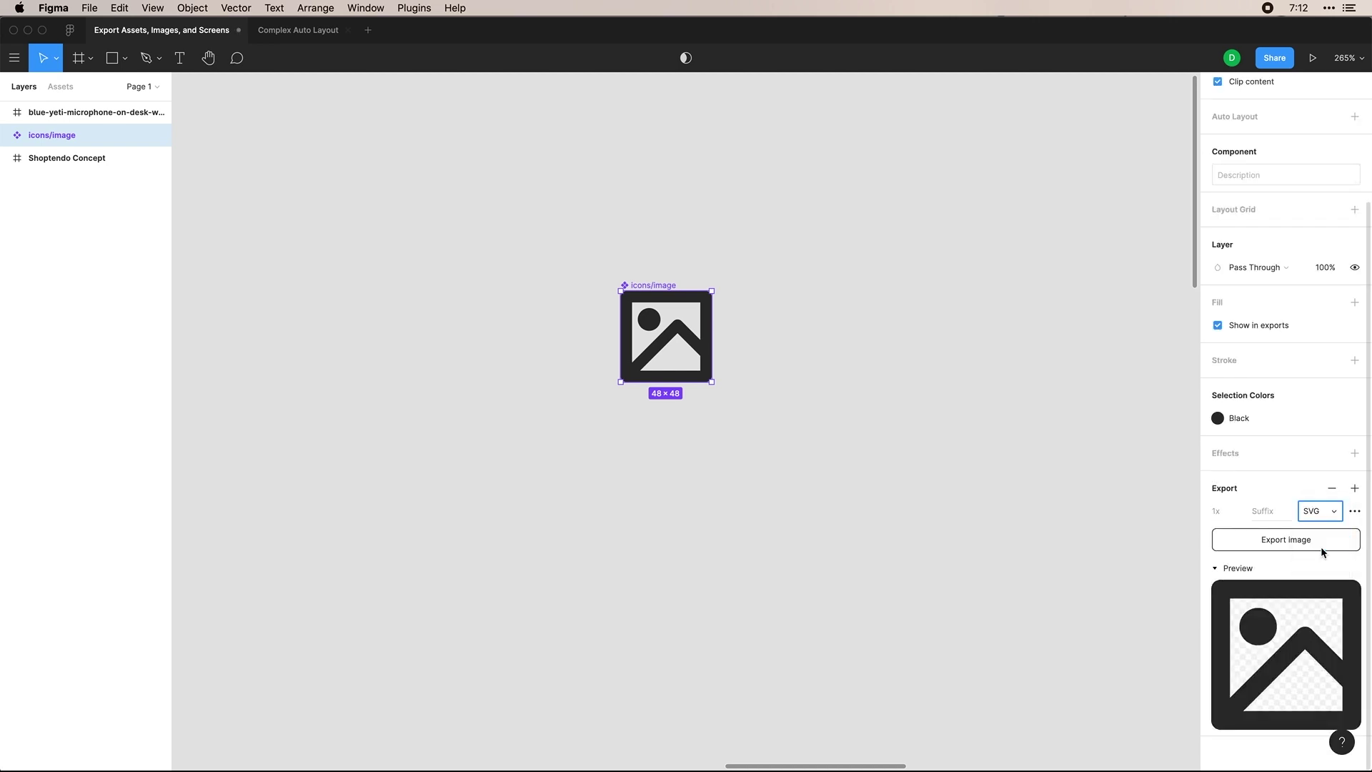
click(1287, 481)
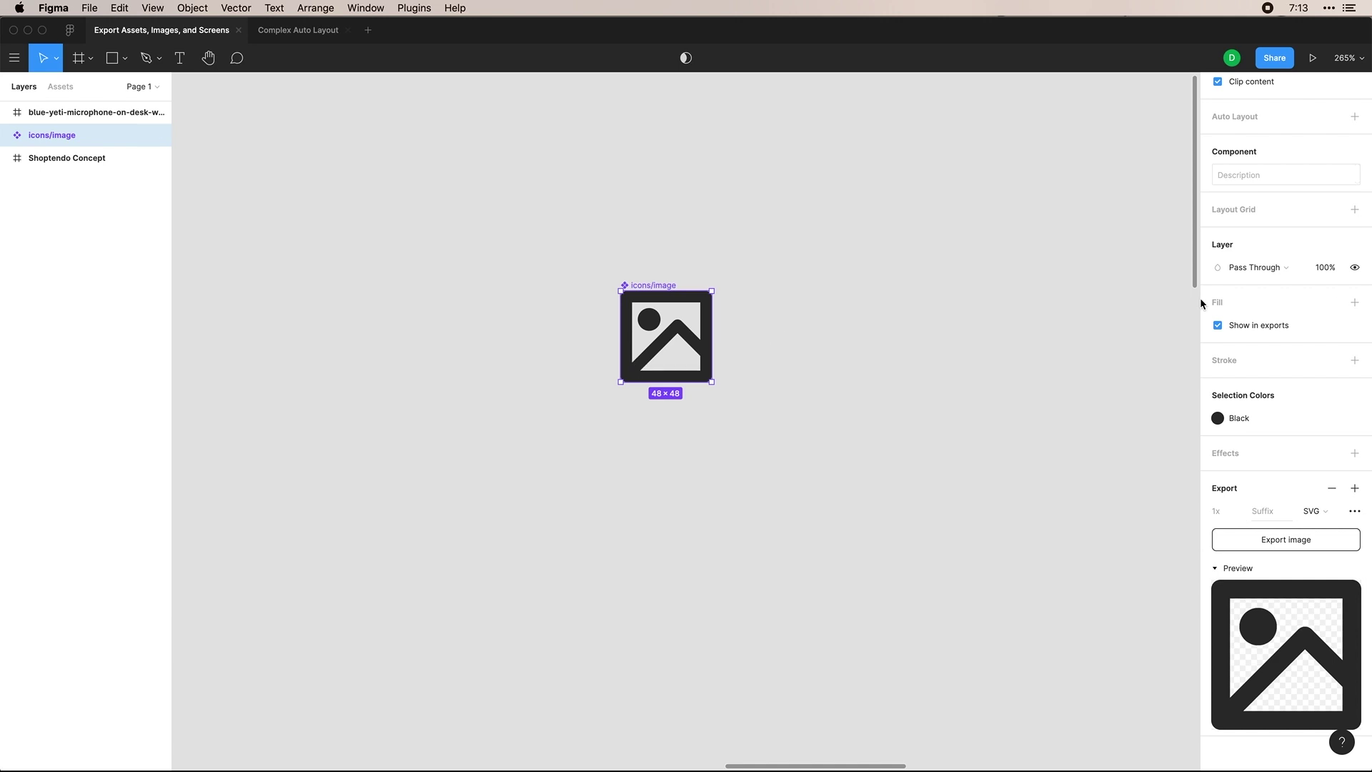
Step: Export the icon as SVG and save it into the youtube folder
scroll(1203, 304, up, 4)
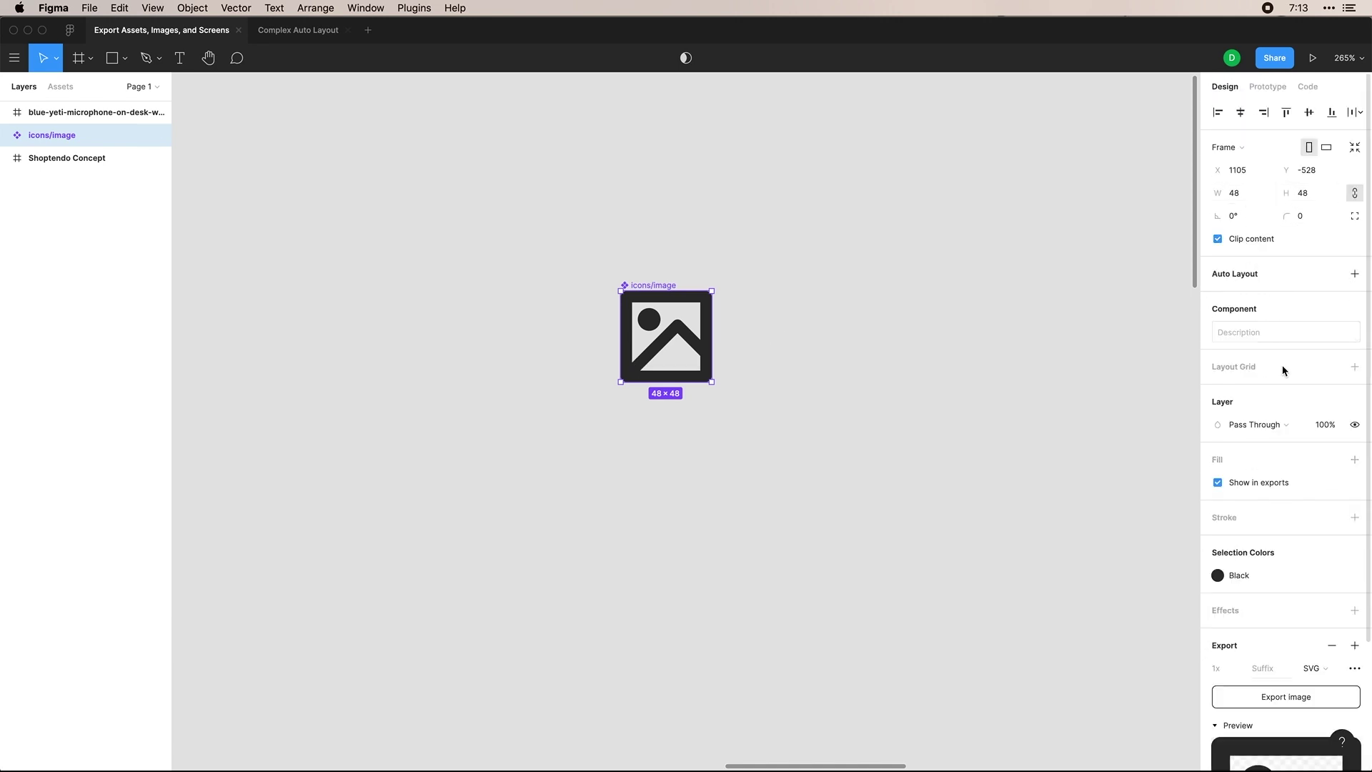
scroll(1284, 371, down, 4)
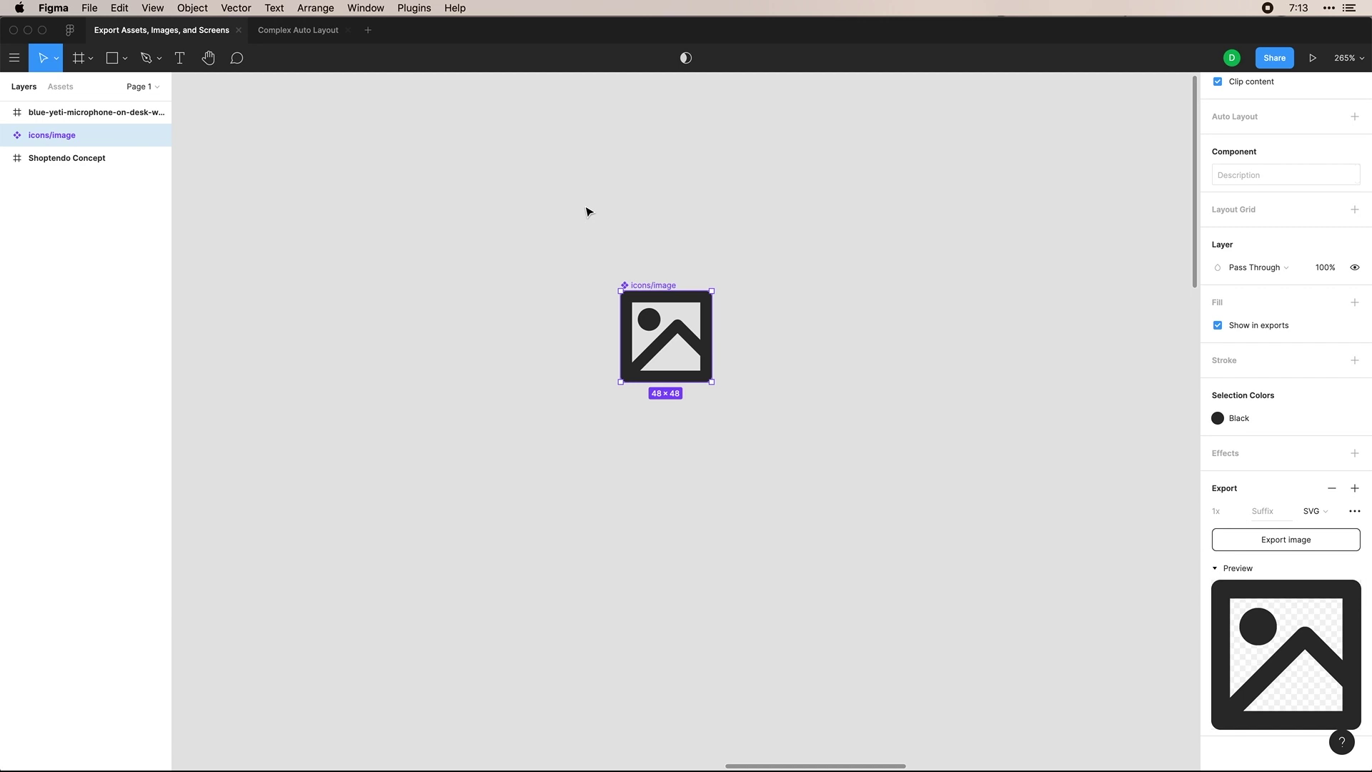
click(1306, 543)
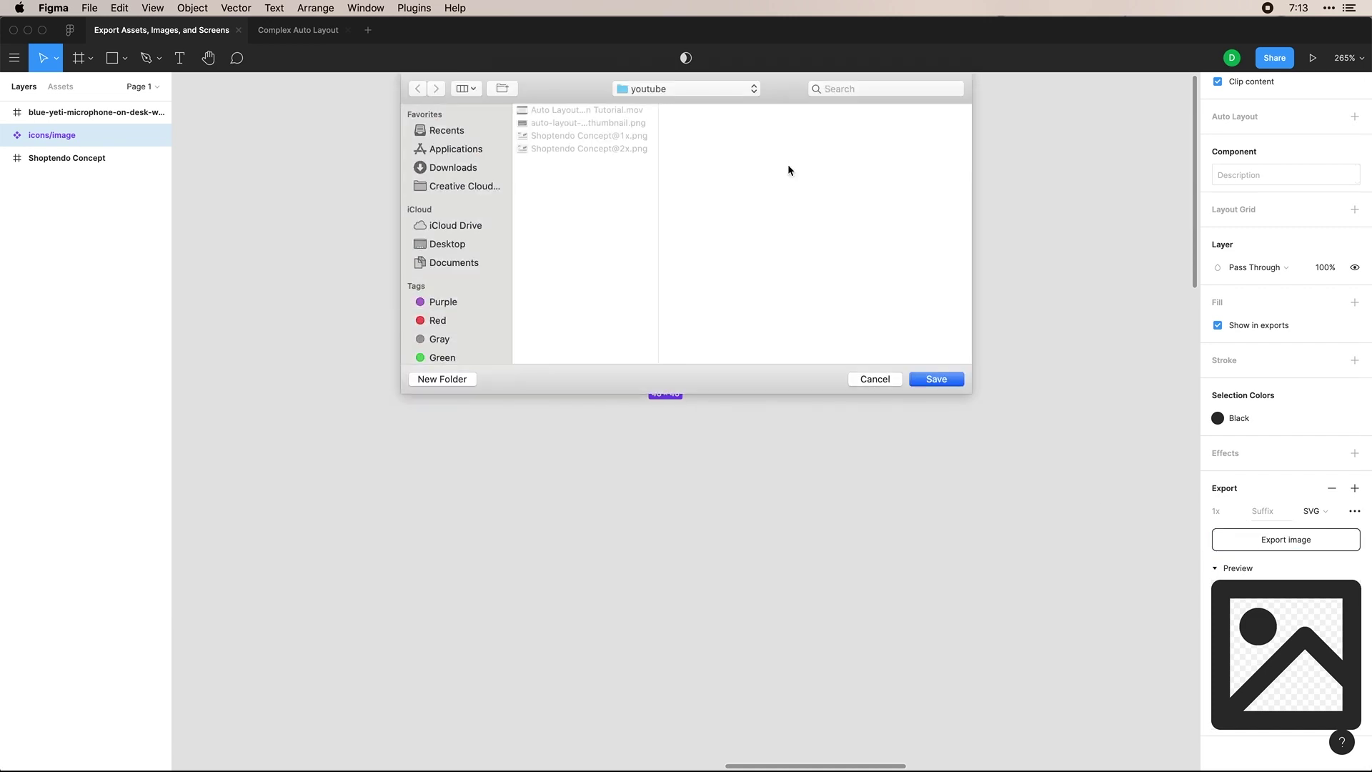
click(938, 379)
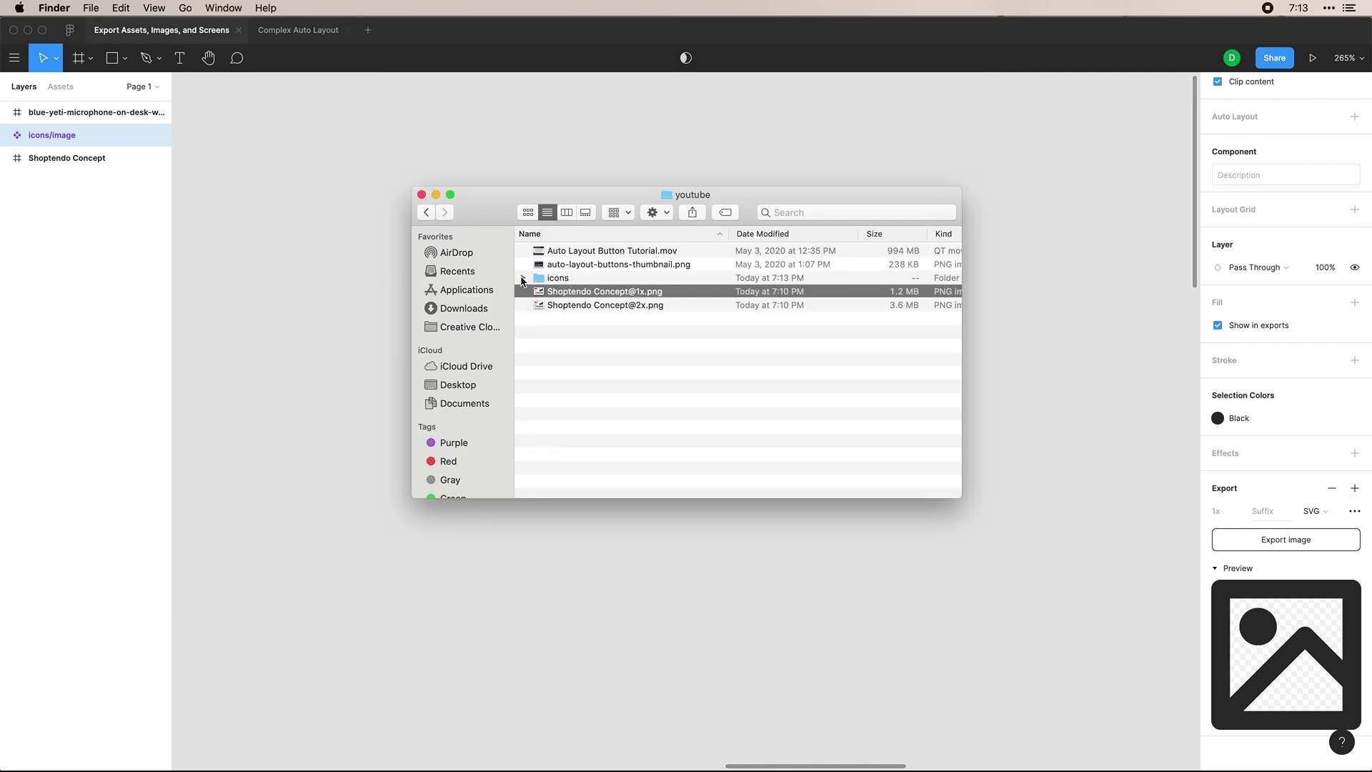
Step: Preview image.svg inside Finder's new icons folder, then collapse the folder
click(528, 278)
click(573, 292)
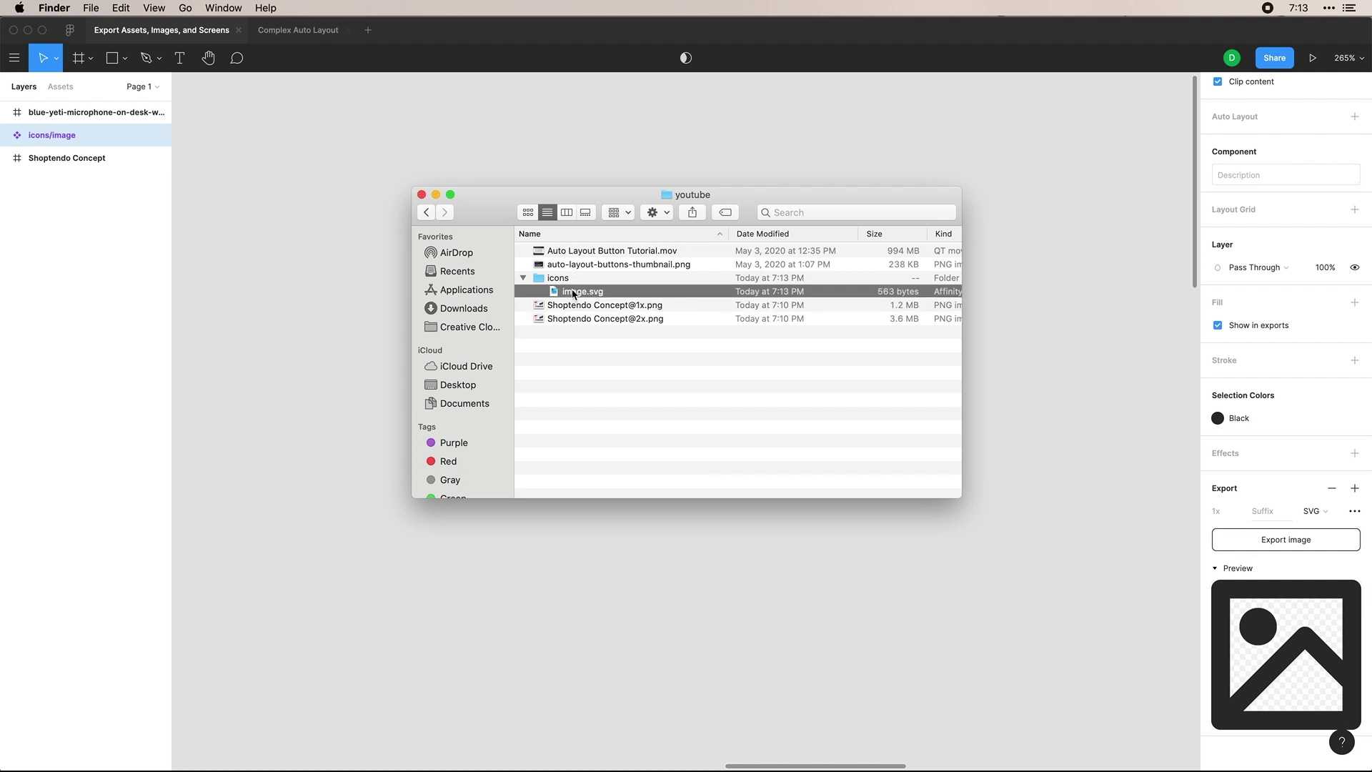
key(space)
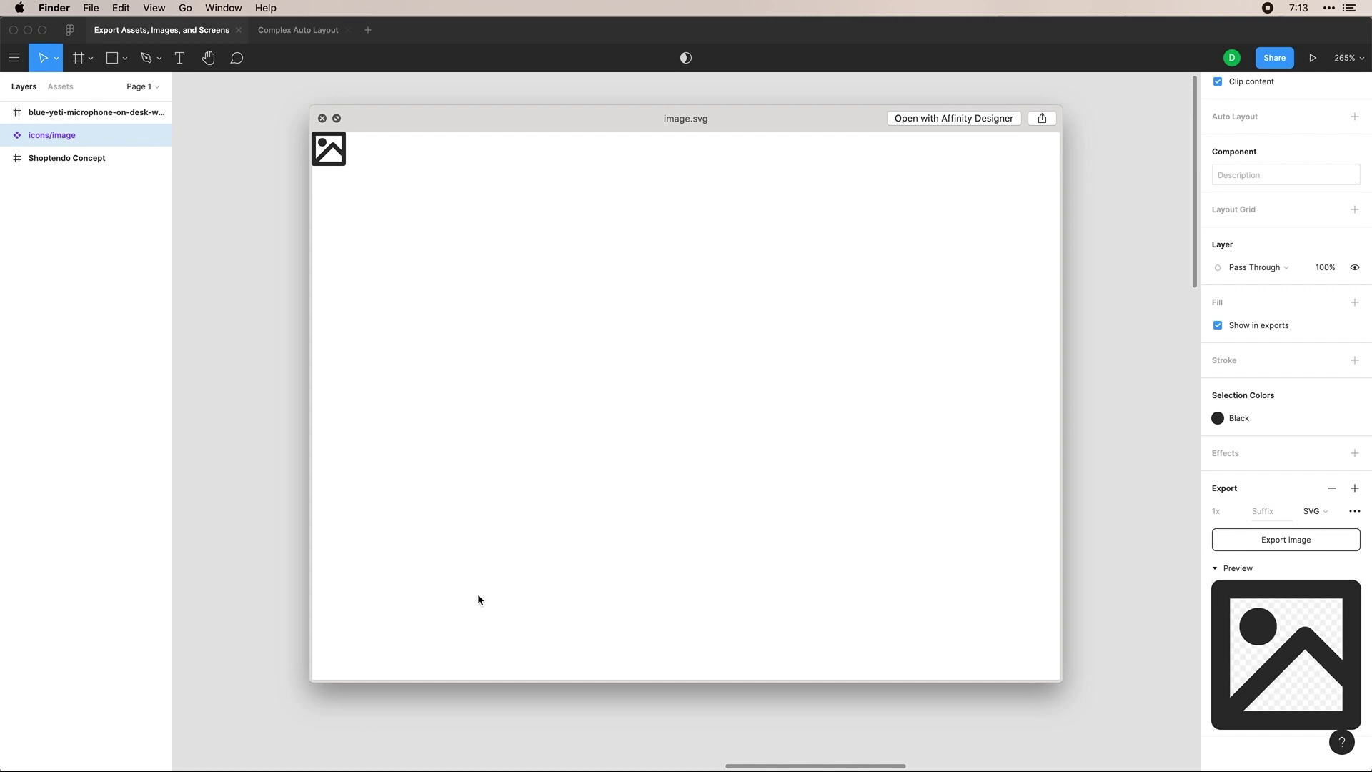
click(321, 118)
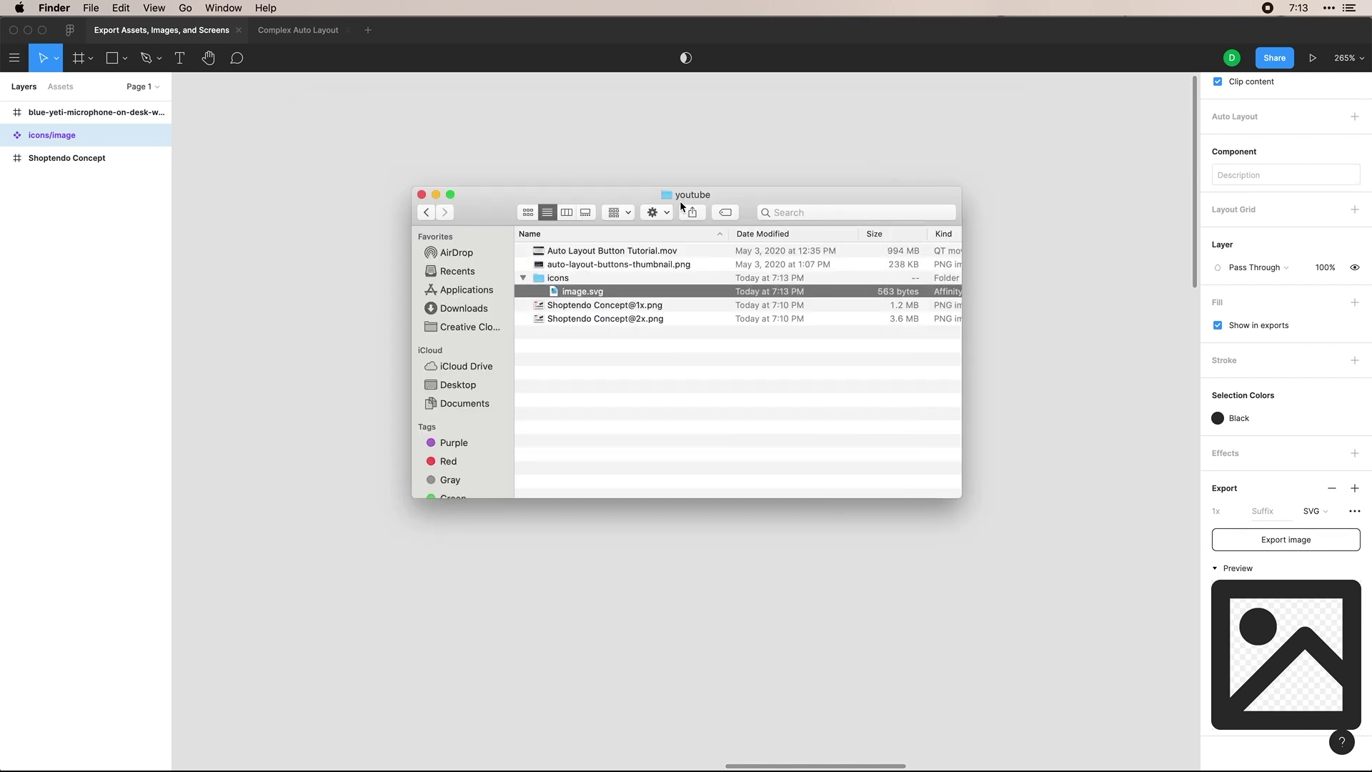
click(524, 279)
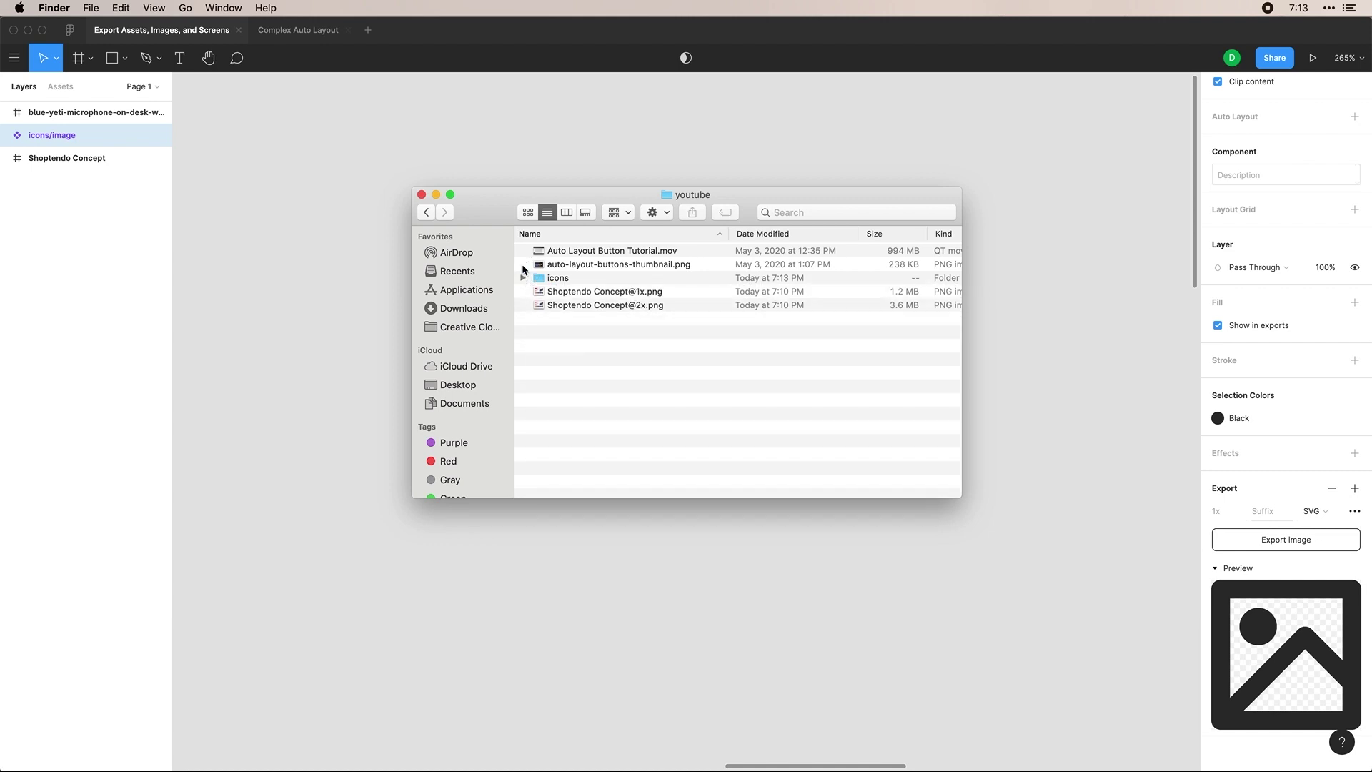
Step: Back in Figma, reset zoom to 100% and select the microphone photo frame
click(521, 142)
click(588, 184)
key(shift+0)
scroll(588, 183, right, 5)
scroll(588, 185, right, 3)
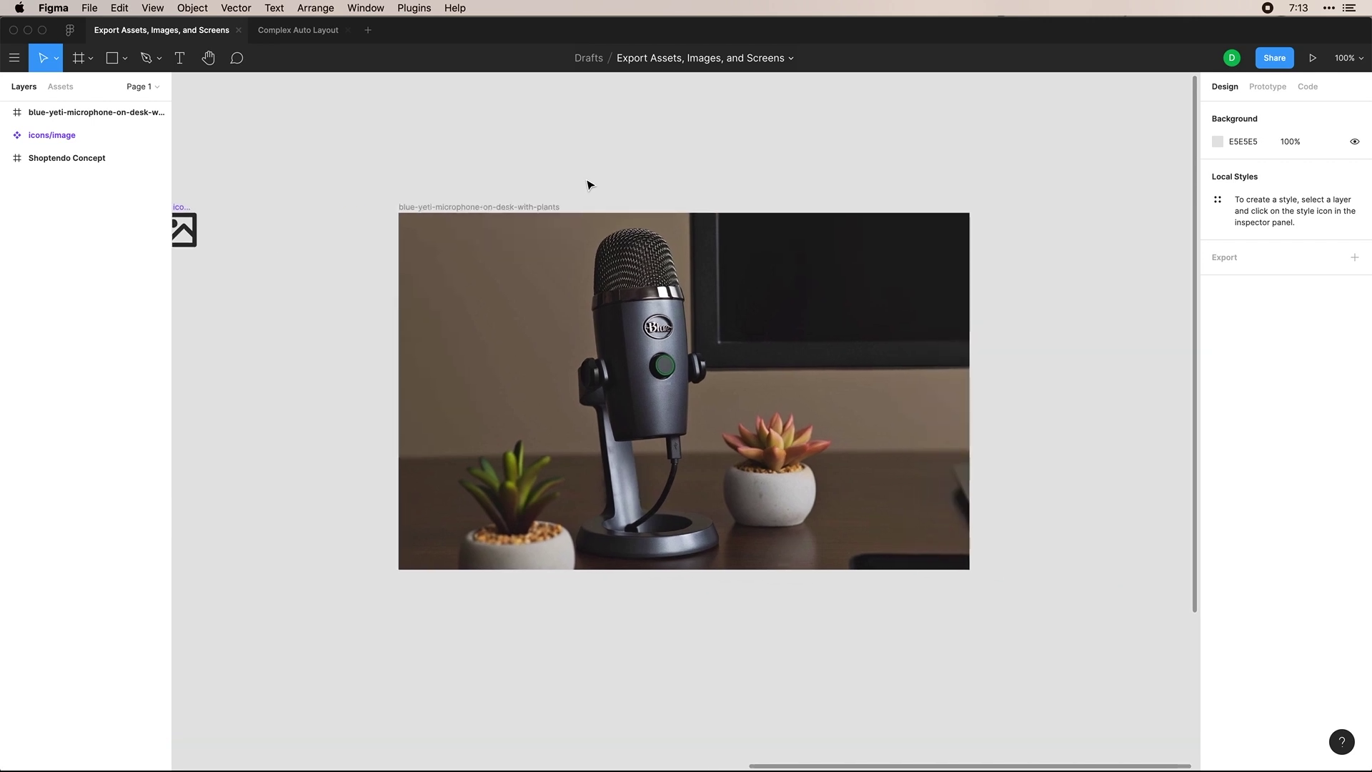
scroll(588, 184, up, 5)
scroll(589, 184, down, 5)
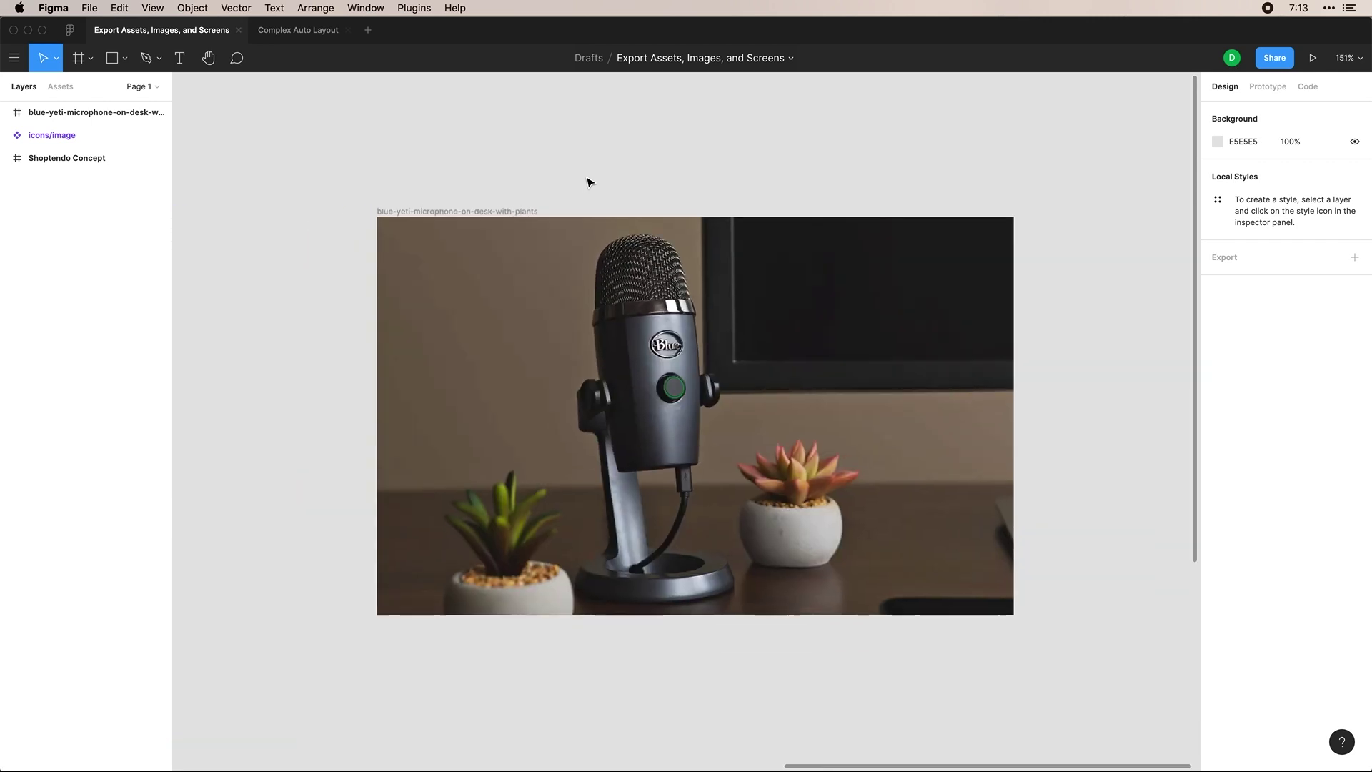
scroll(588, 183, up, 2)
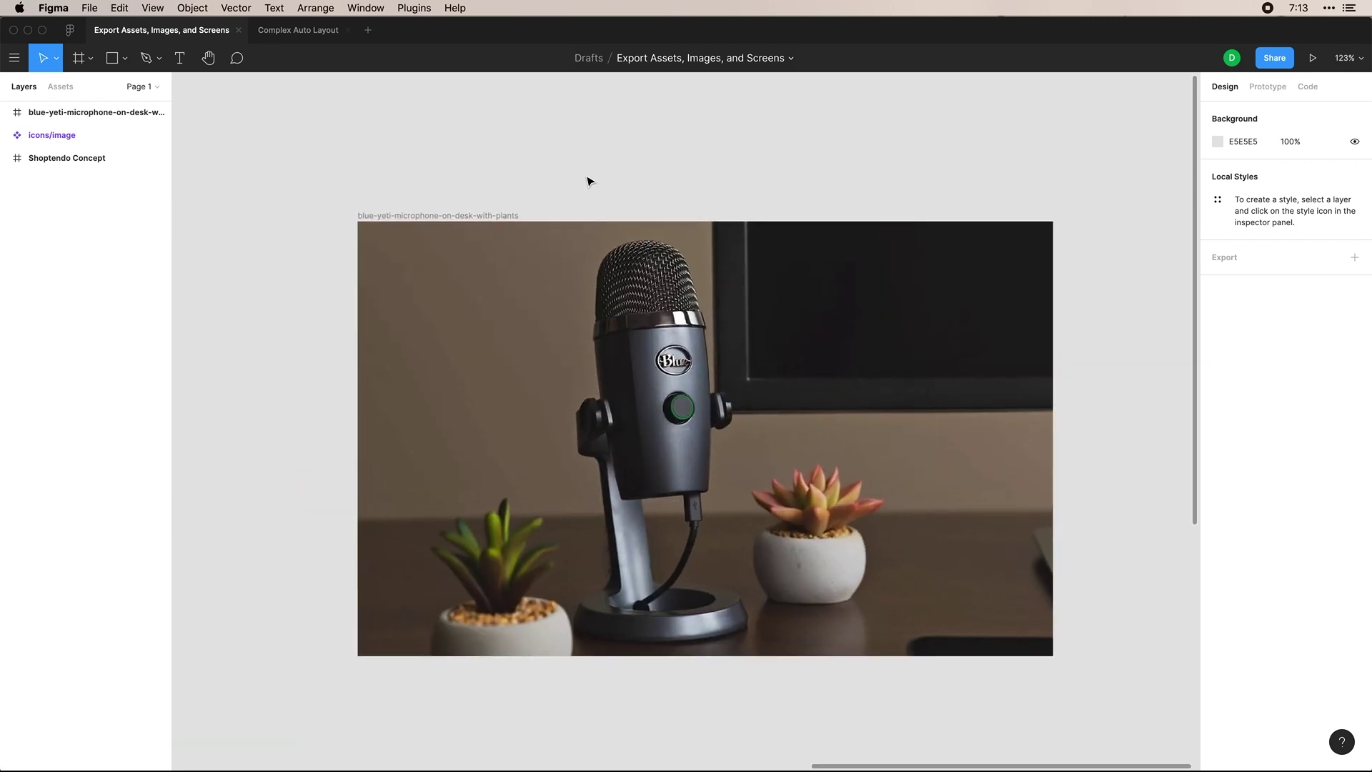
scroll(588, 184, down, 1)
scroll(588, 184, right, 1)
click(343, 175)
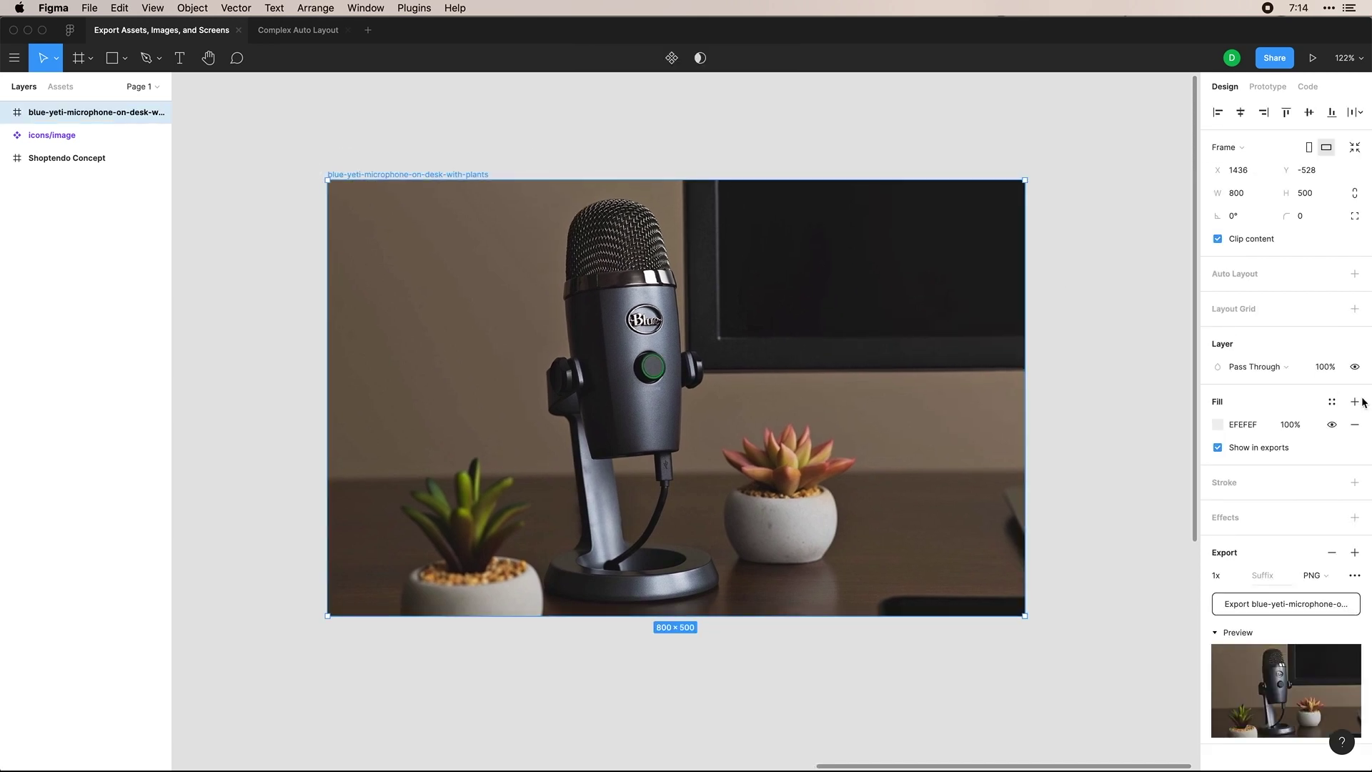
Step: Set the microphone frame's export format to JPG
click(1331, 552)
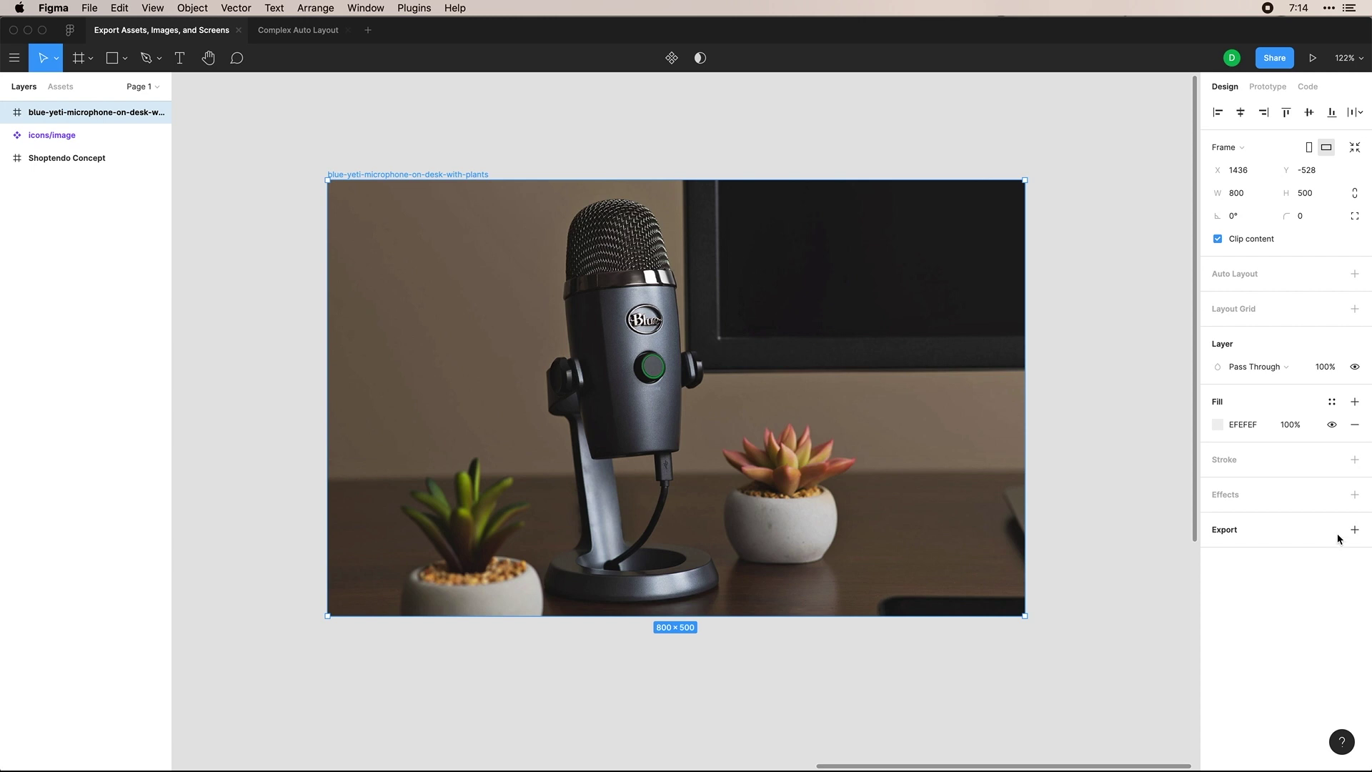
click(1355, 529)
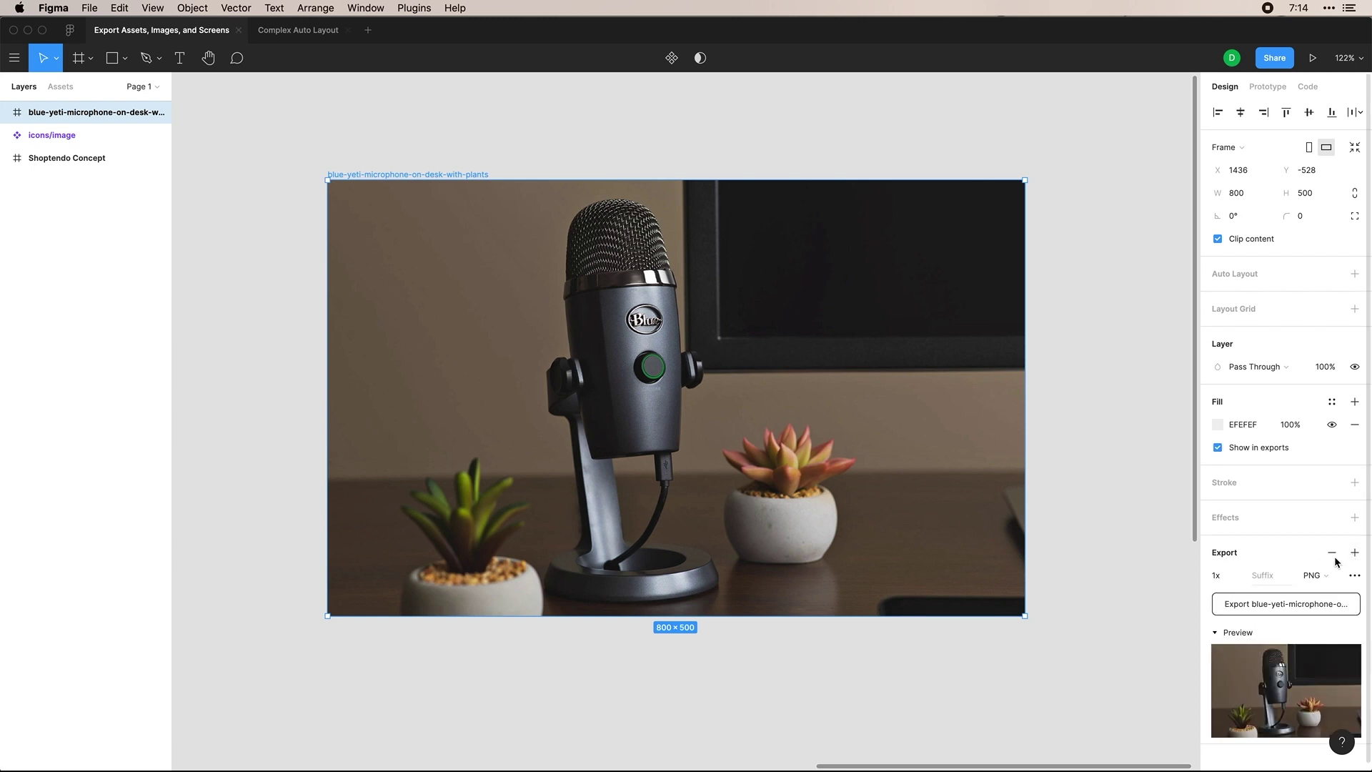
click(1331, 552)
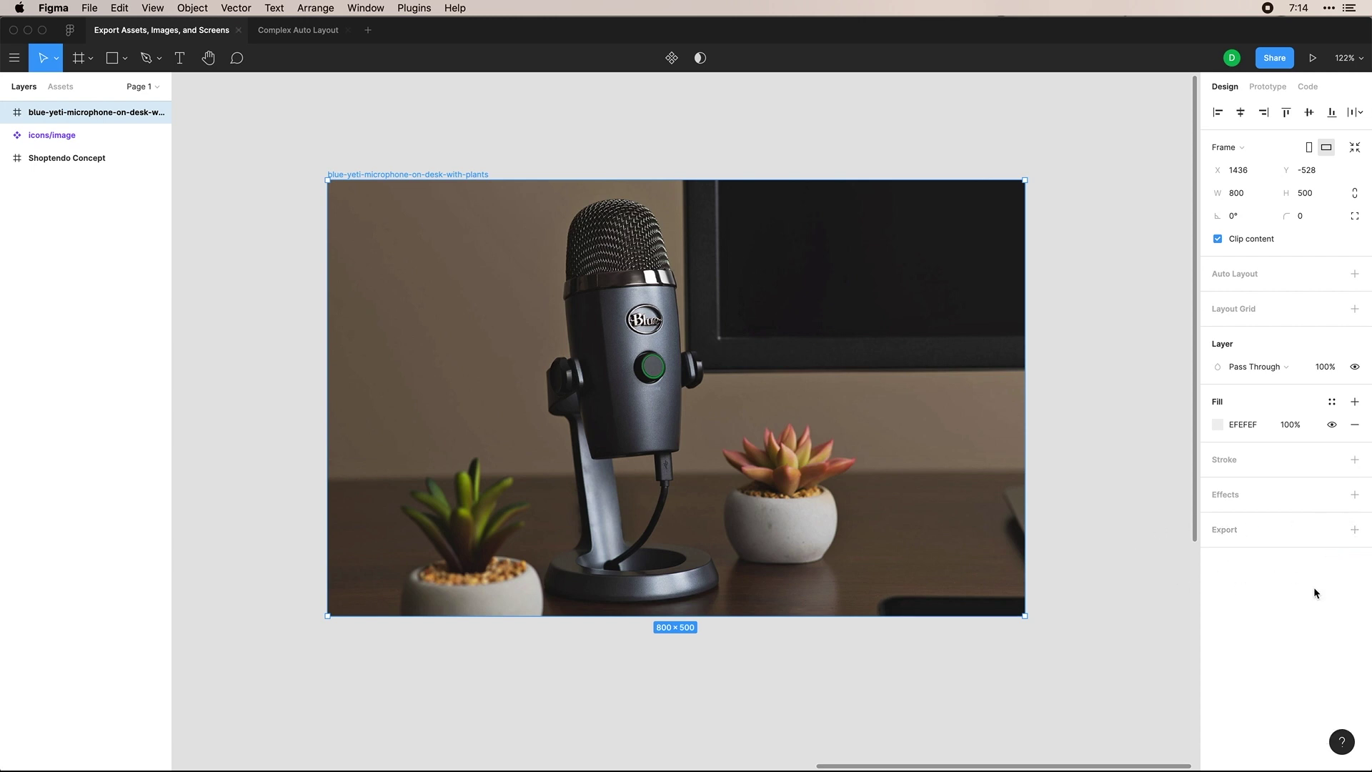
click(1355, 529)
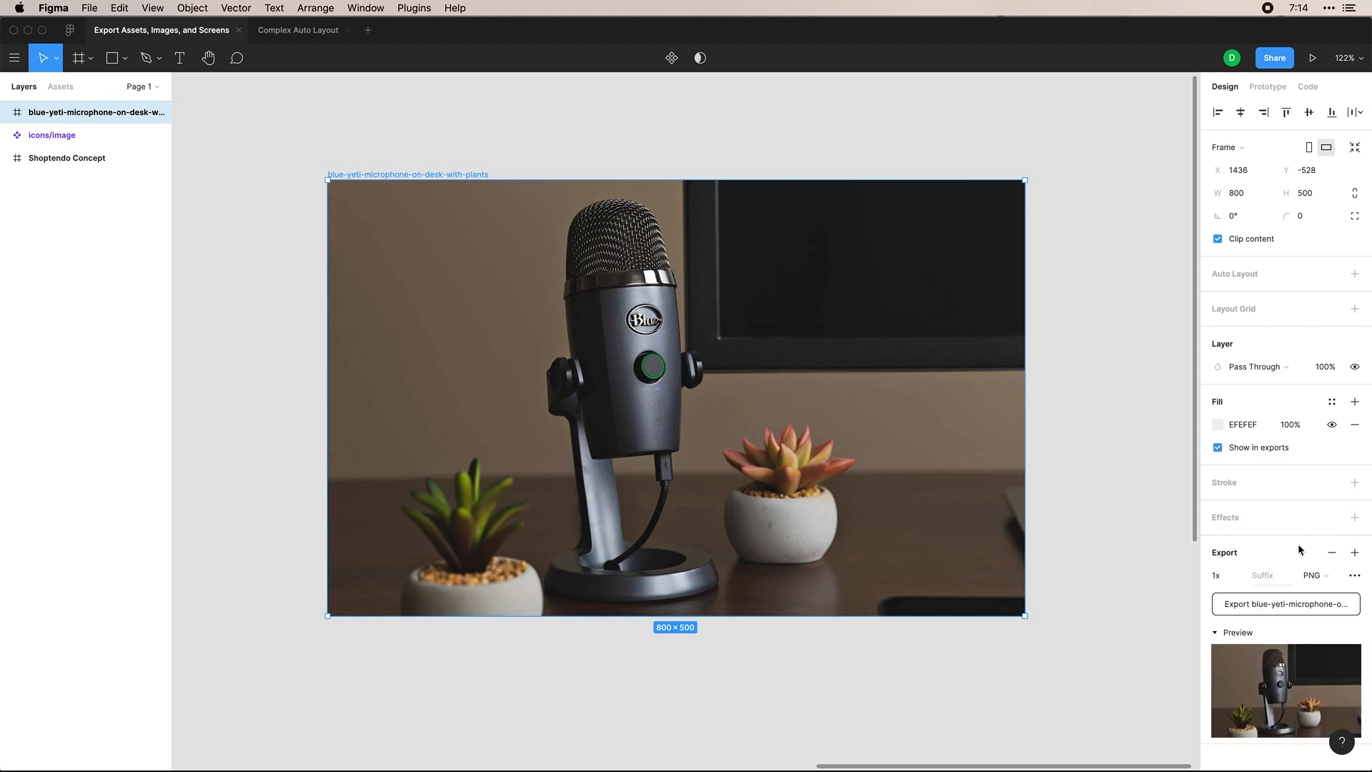
click(1315, 576)
click(1317, 555)
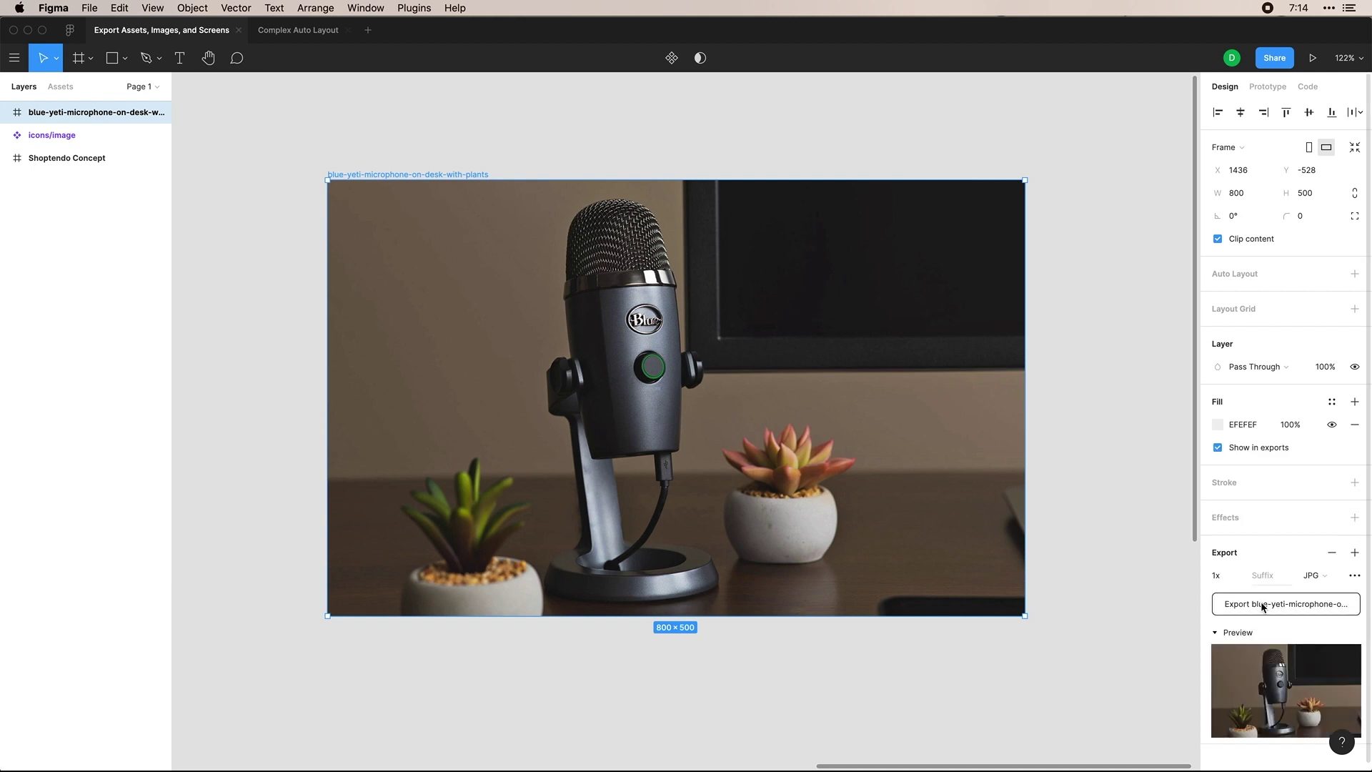
Step: Export blue-yeti-microphone-on-desk-with-plants.jpg into the youtube folder
click(1263, 607)
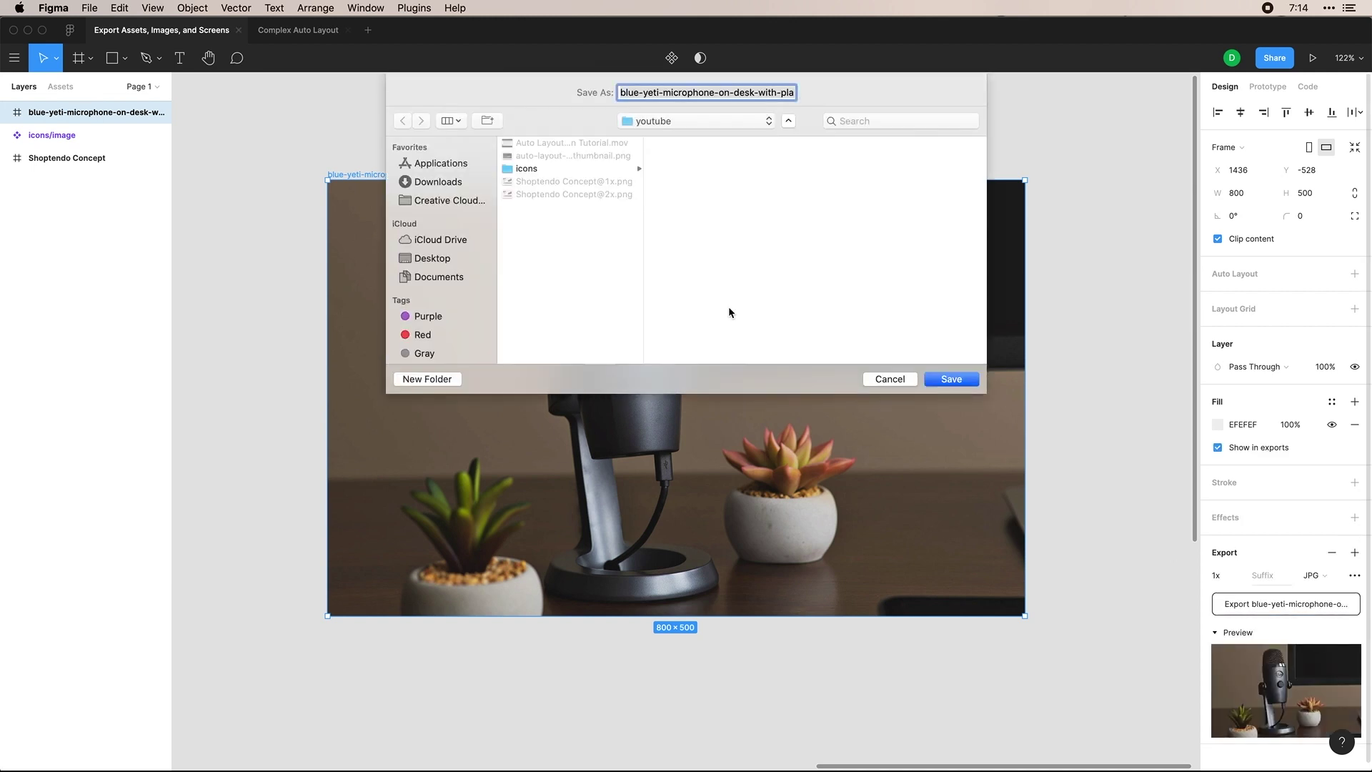
click(952, 378)
key(ctrl+Up)
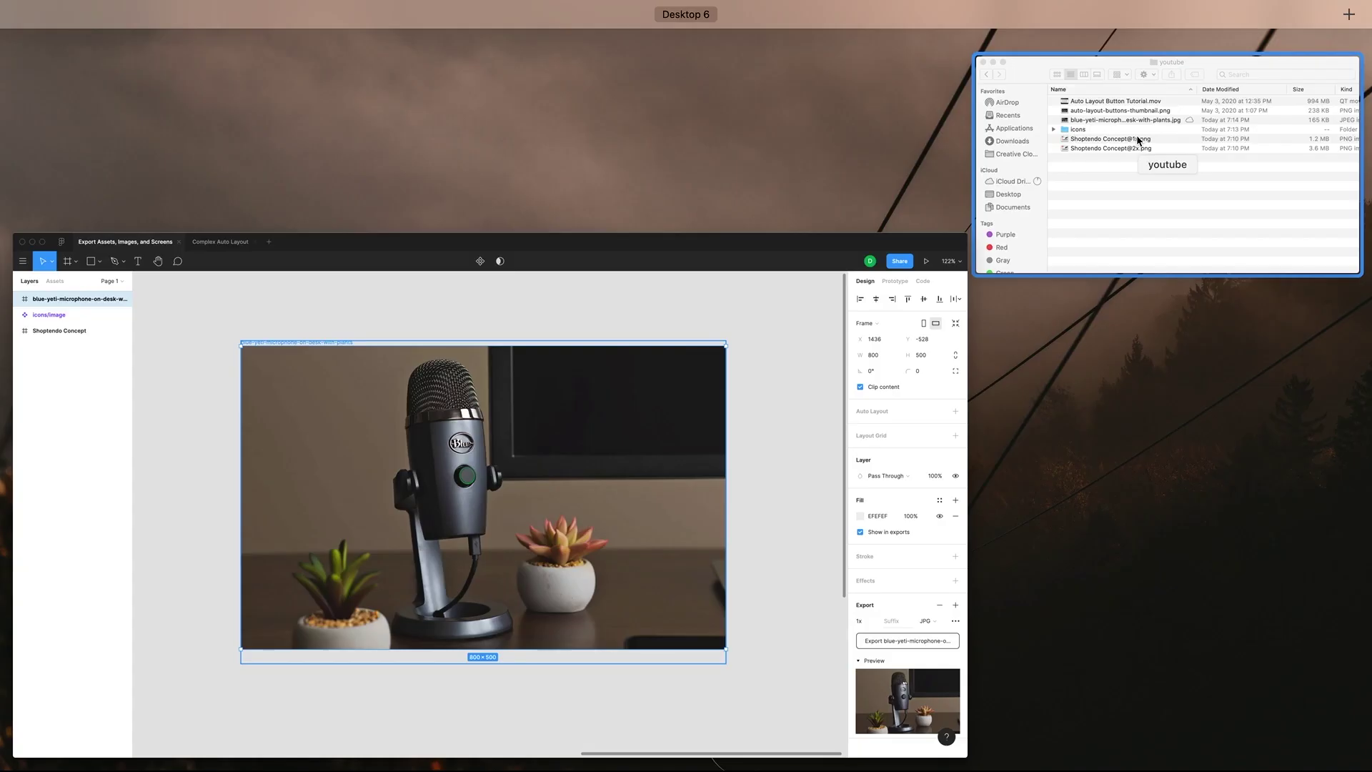
Step: Quick Look the 165 KB microphone JPG in the youtube folder
click(1137, 136)
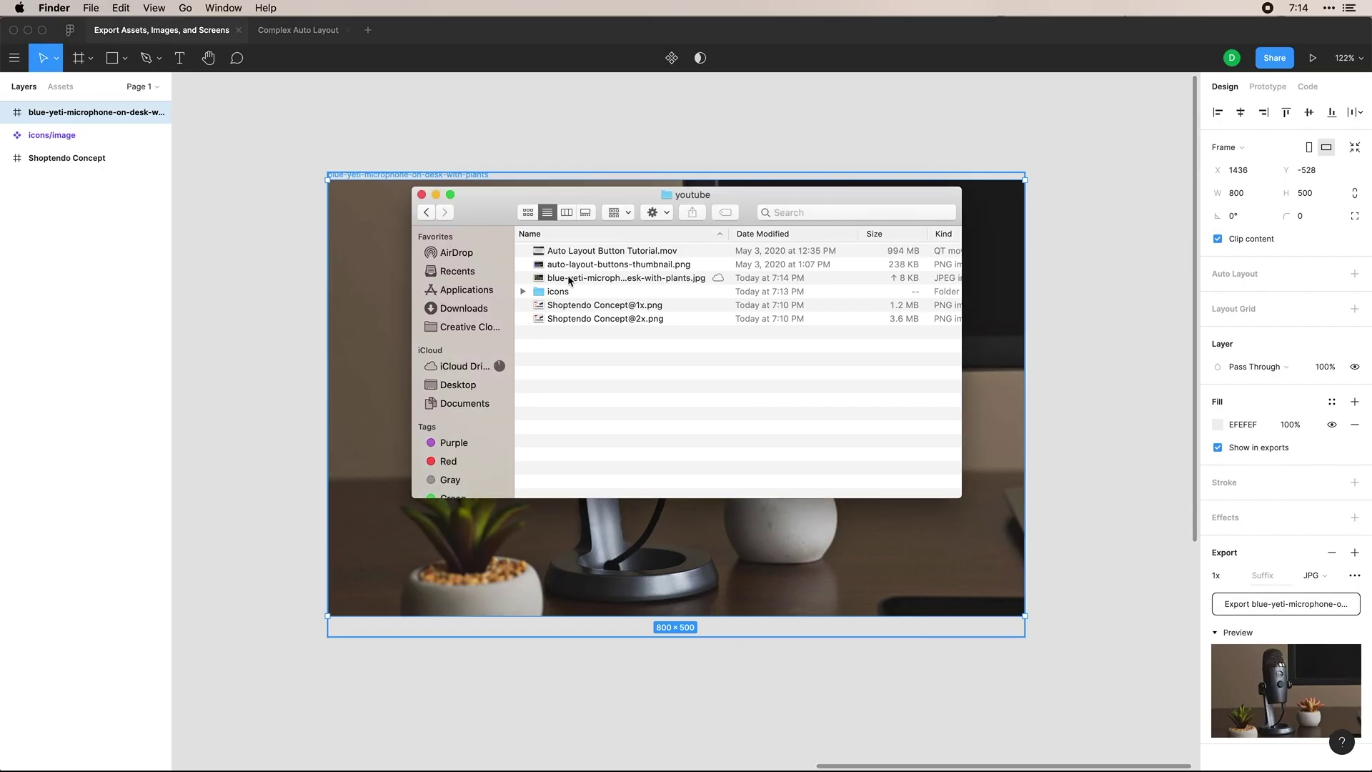
click(569, 280)
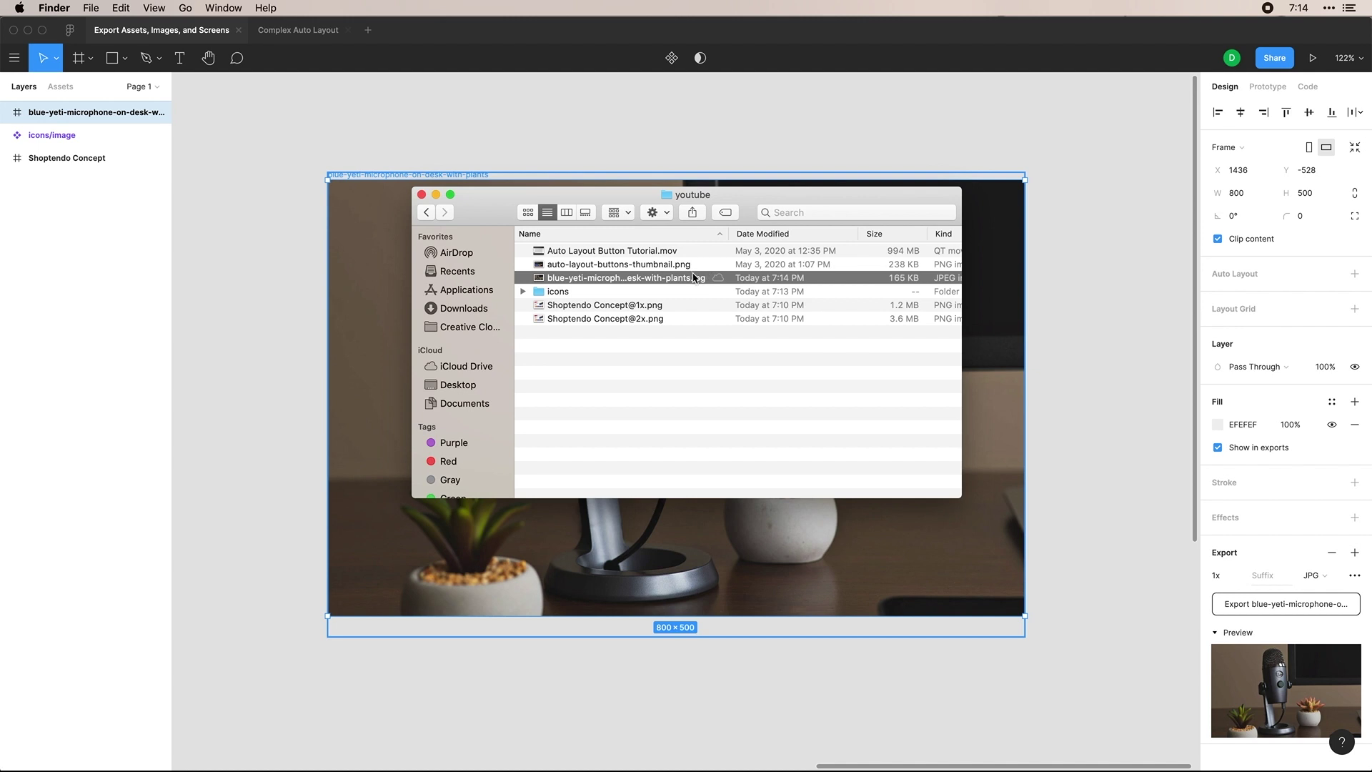
key(space)
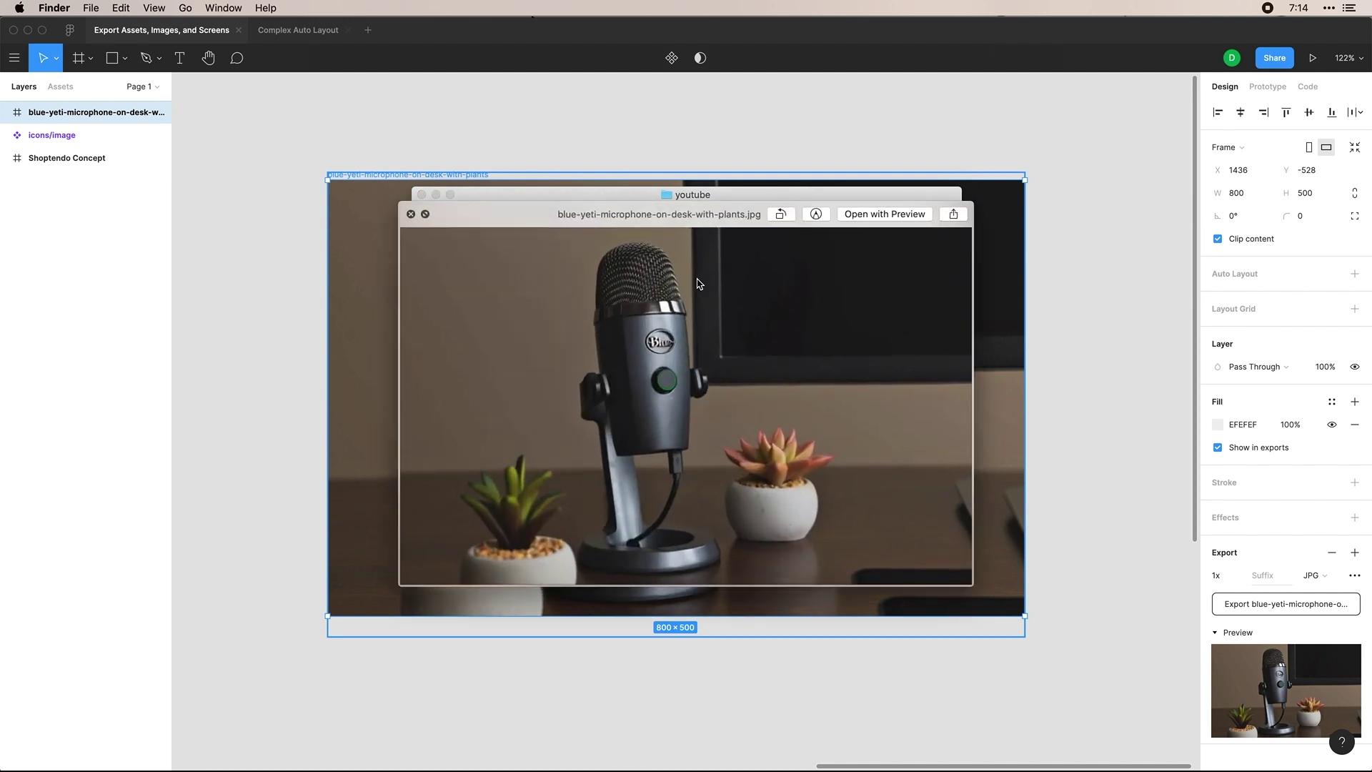
key(space)
click(638, 308)
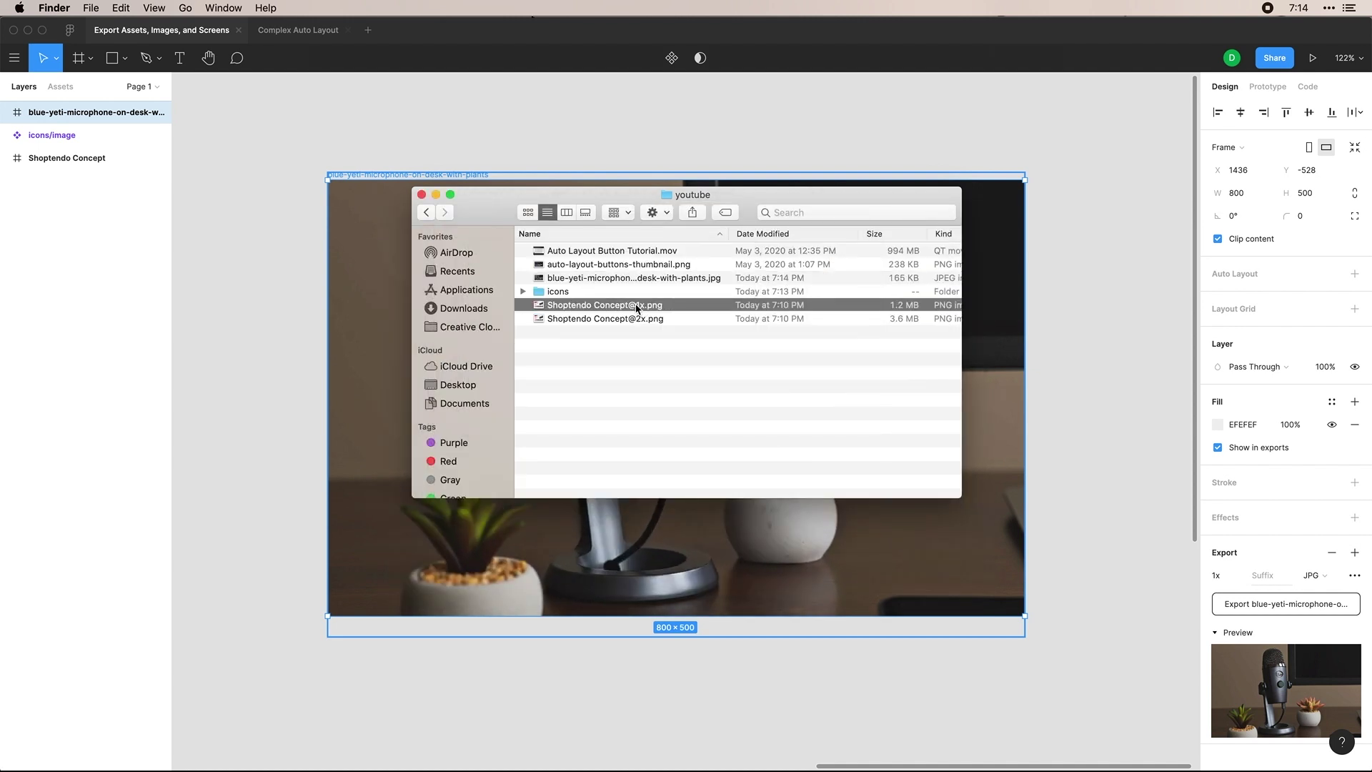
key(space)
key(Up)
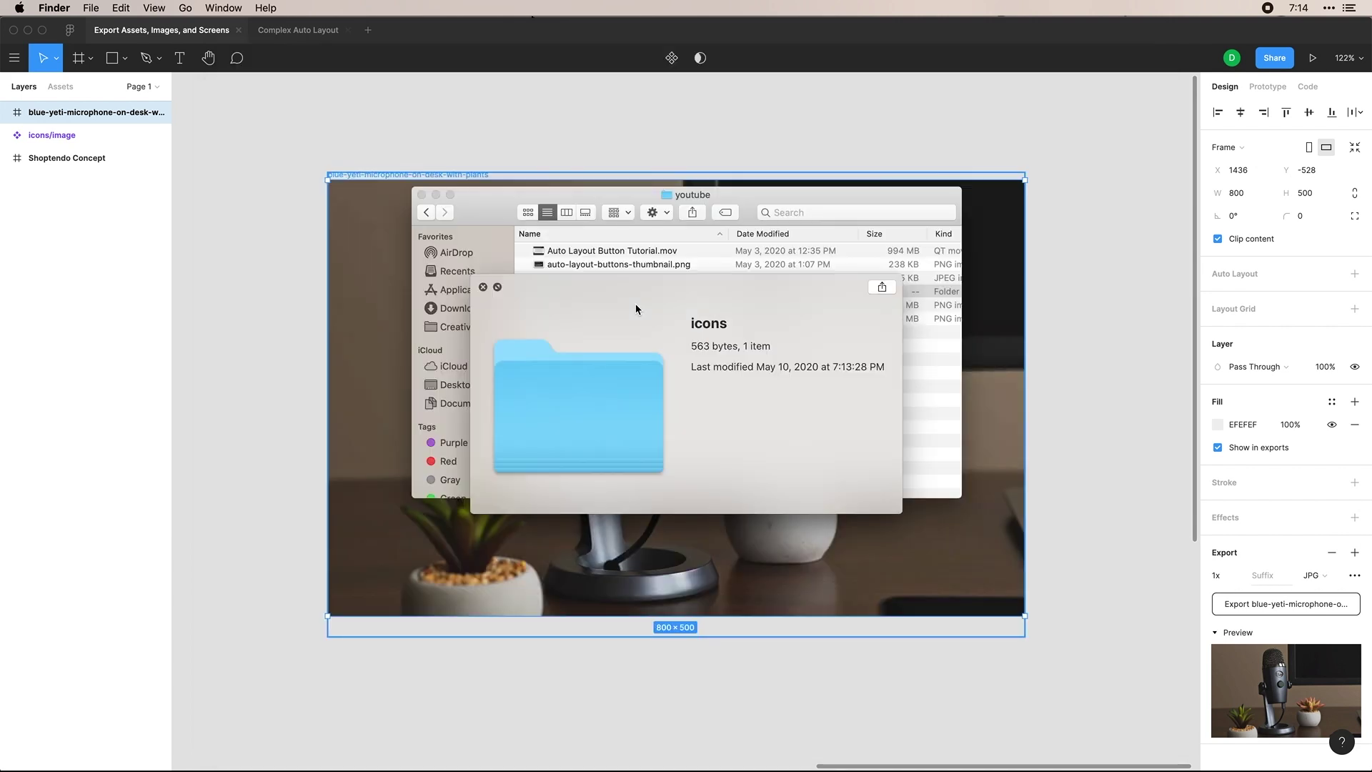
key(space)
click(624, 320)
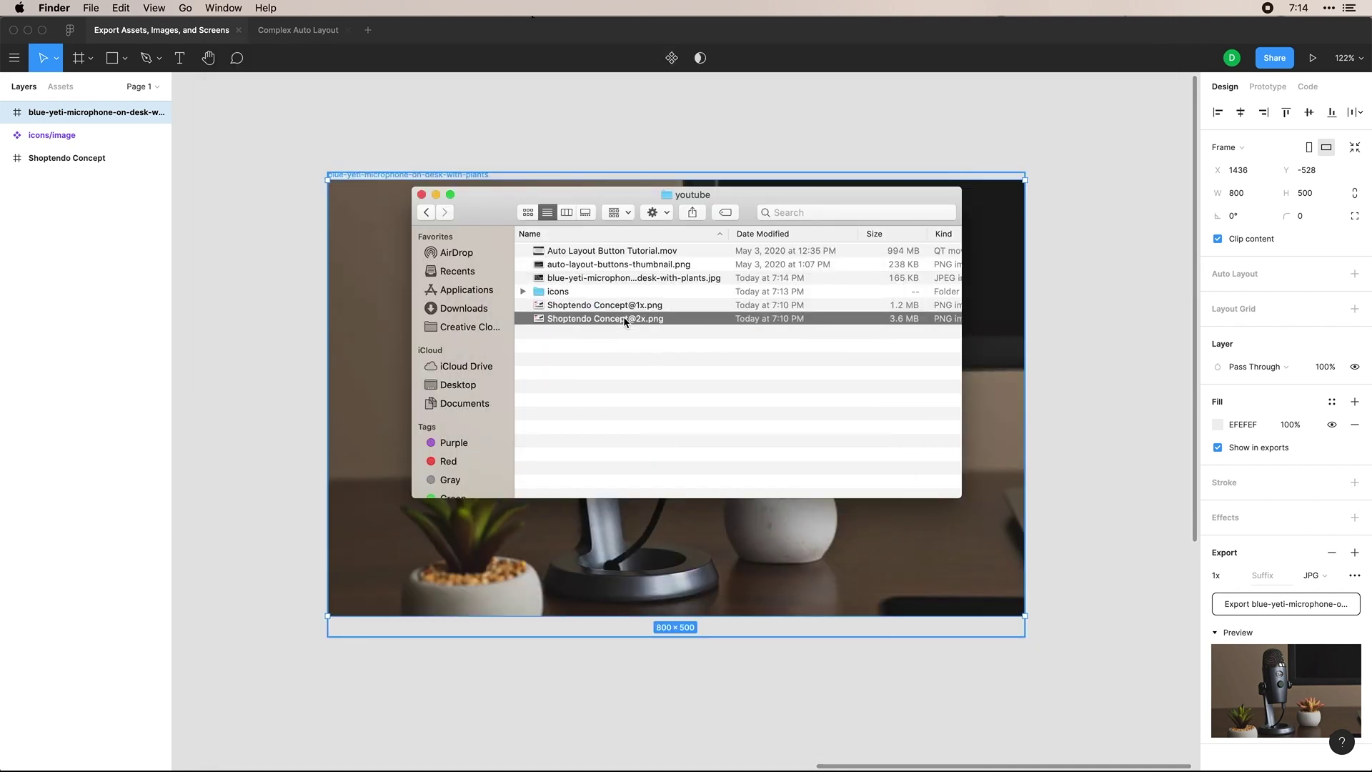
key(space)
key(space)
click(523, 292)
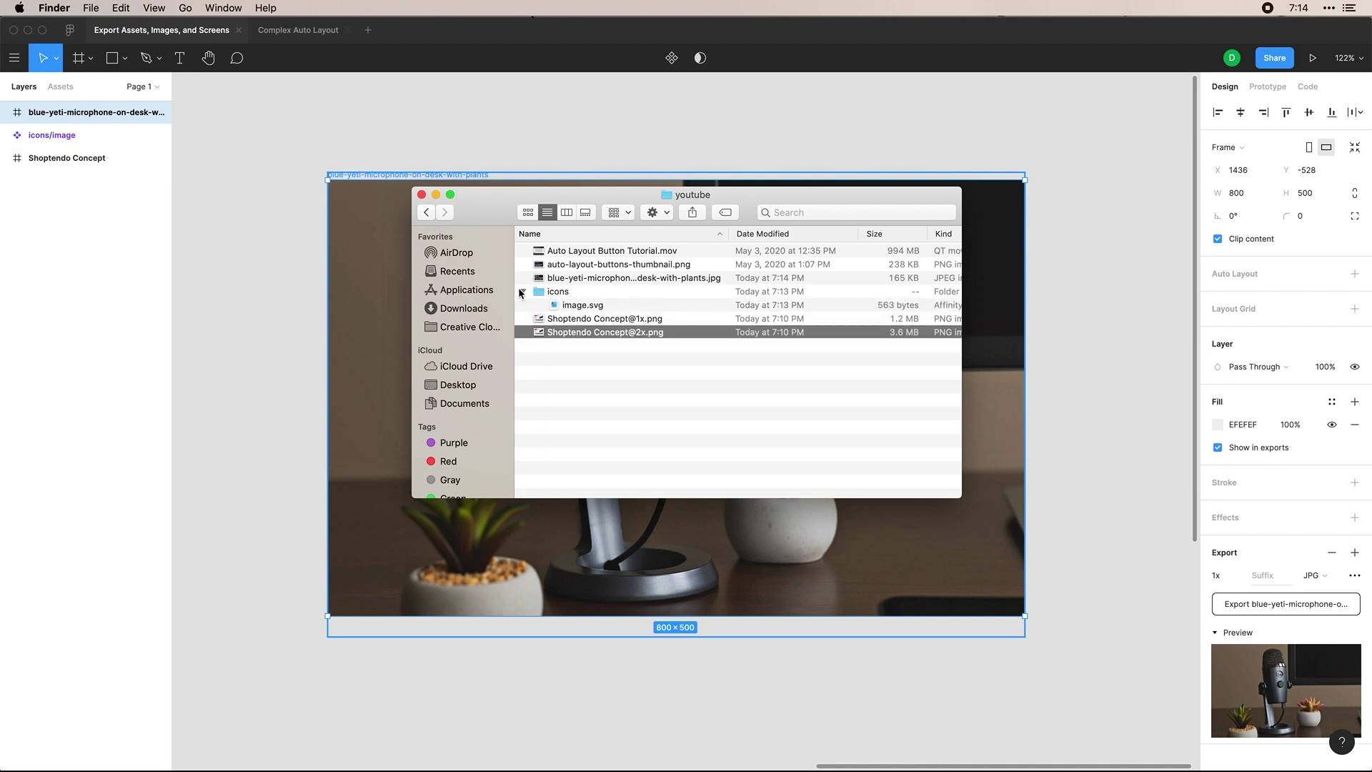
click(522, 291)
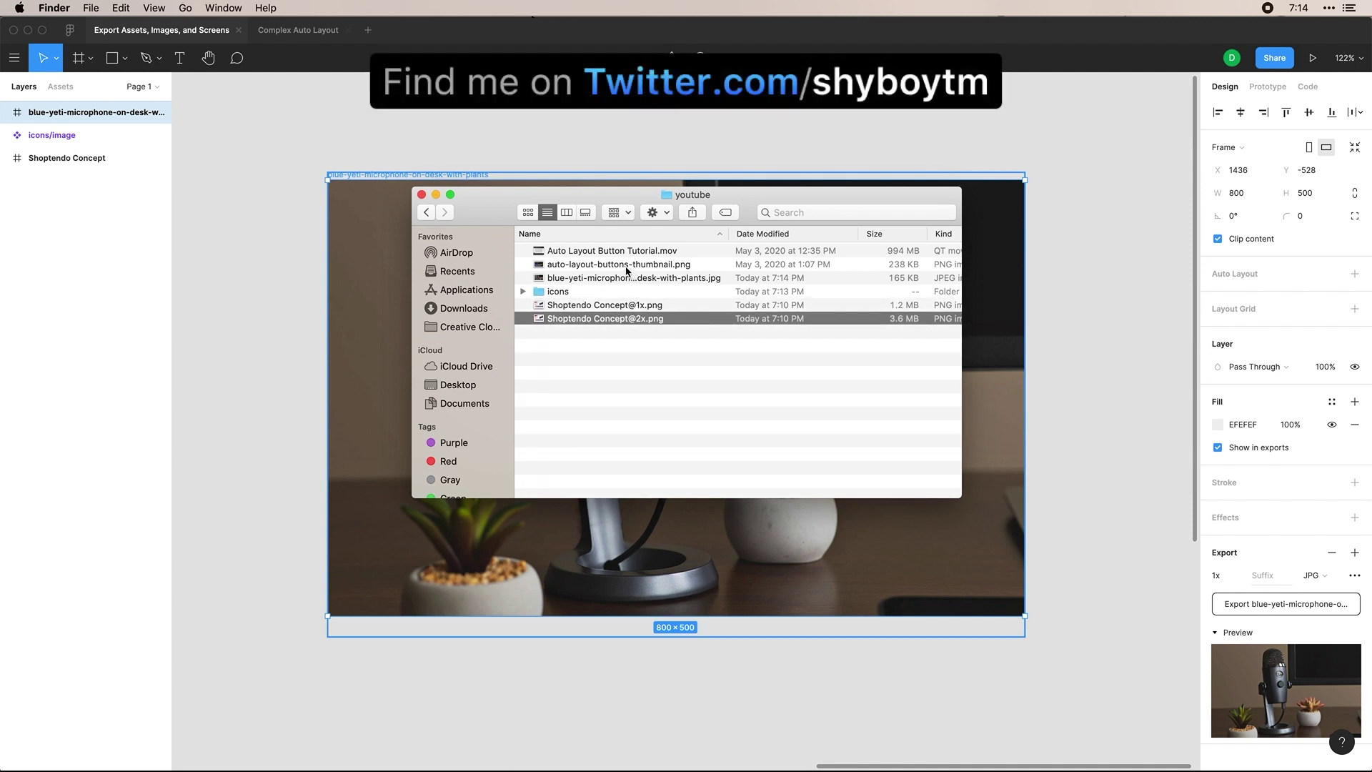
click(566, 148)
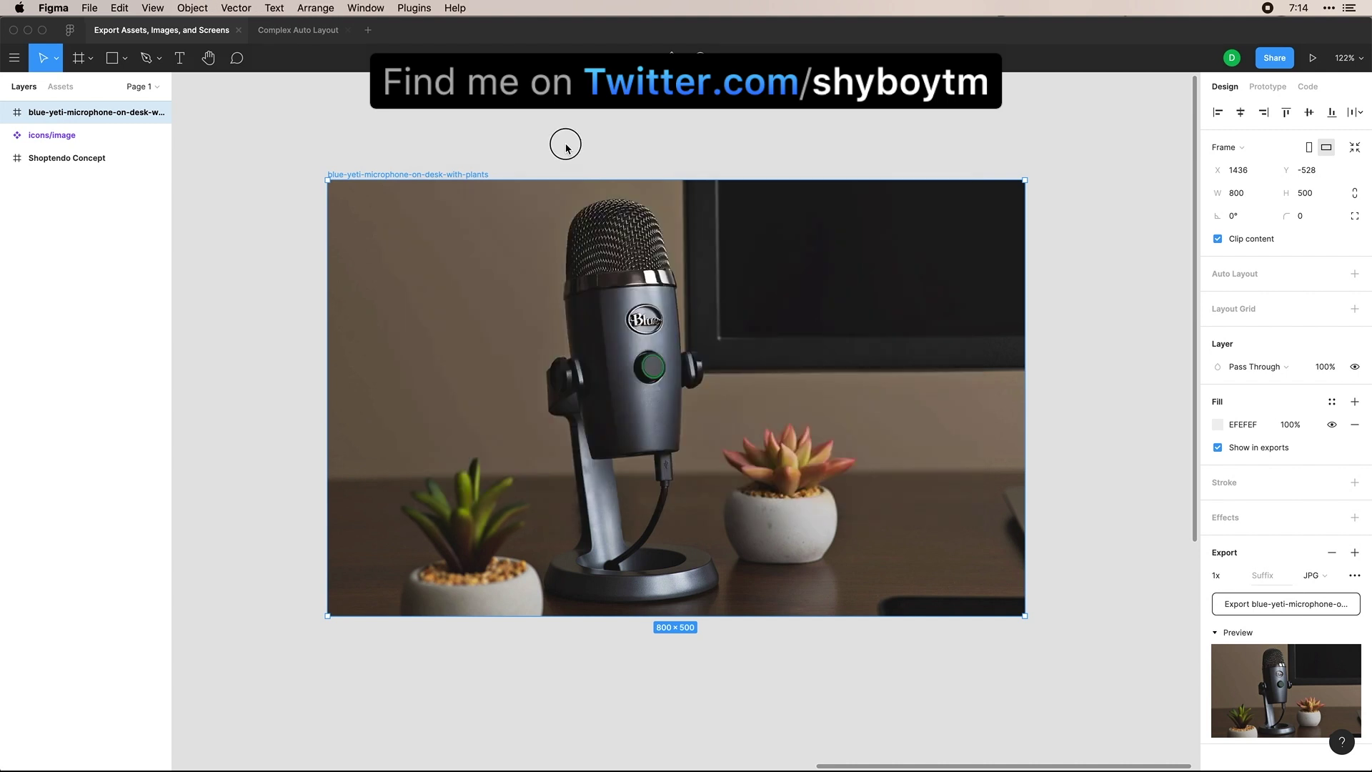